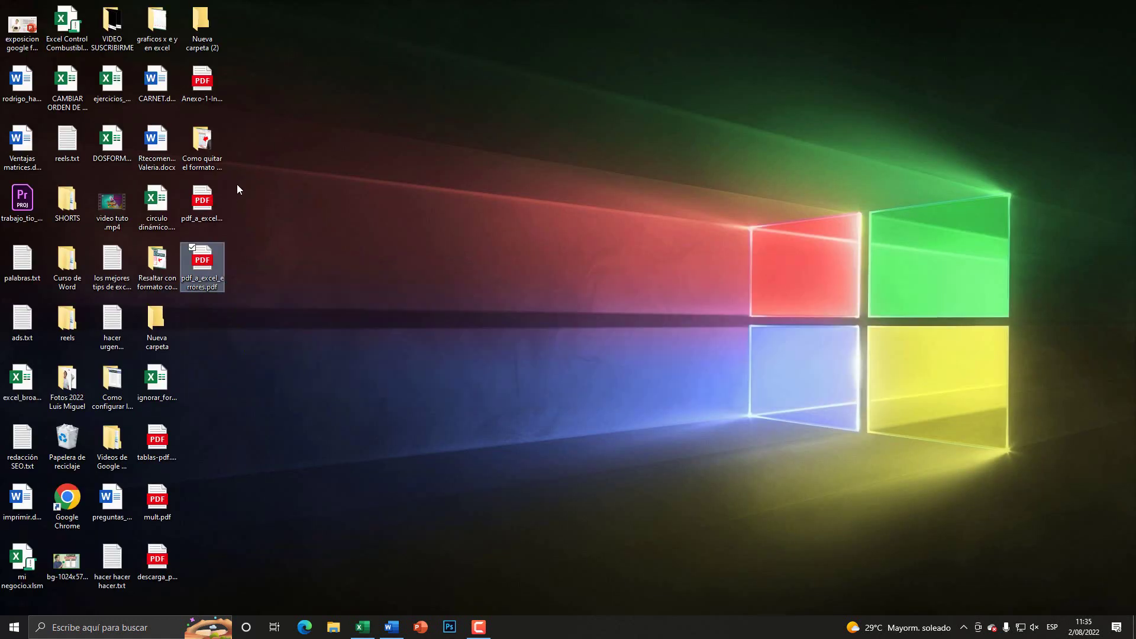
Step: Open pdf_a_excel.pdf in Google Chrome to review its three tables, then return to Excel
{"action": "right_click", "coordinate": [203, 206]}
{"action": "mouse_move", "coordinate": [237, 273]}
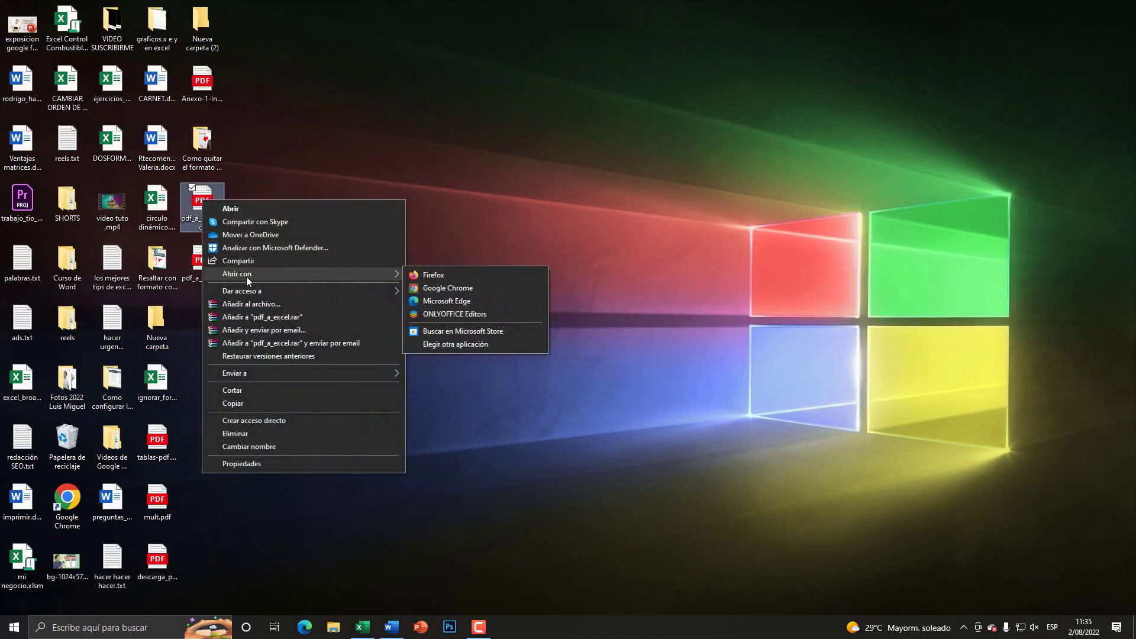
{"action": "left_click", "coordinate": [435, 287]}
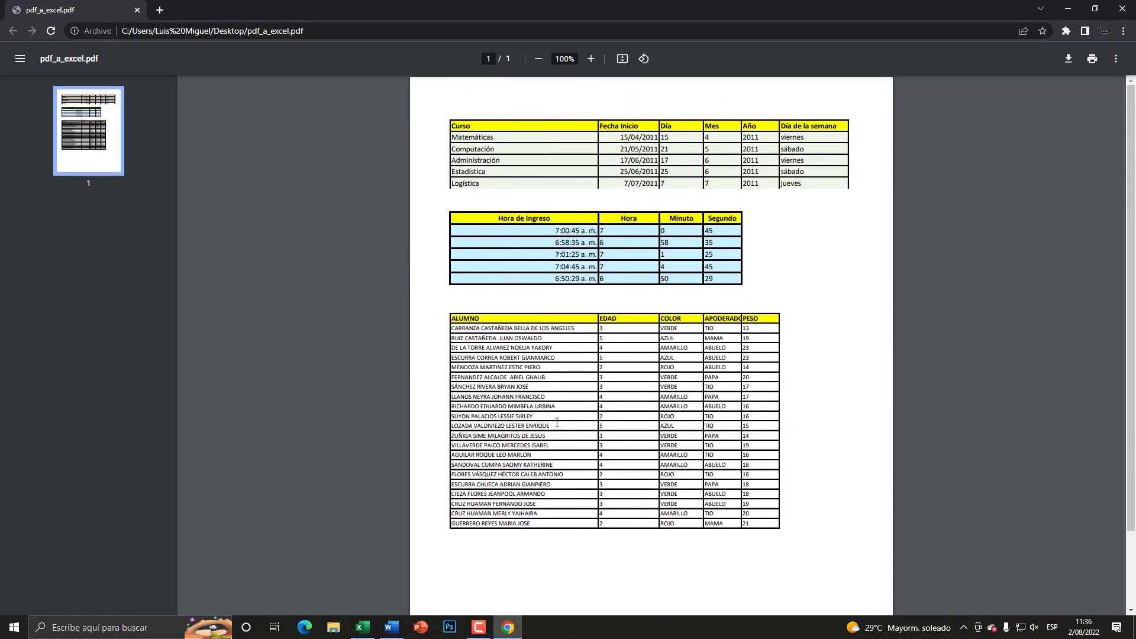
{"action": "left_click", "coordinate": [363, 625]}
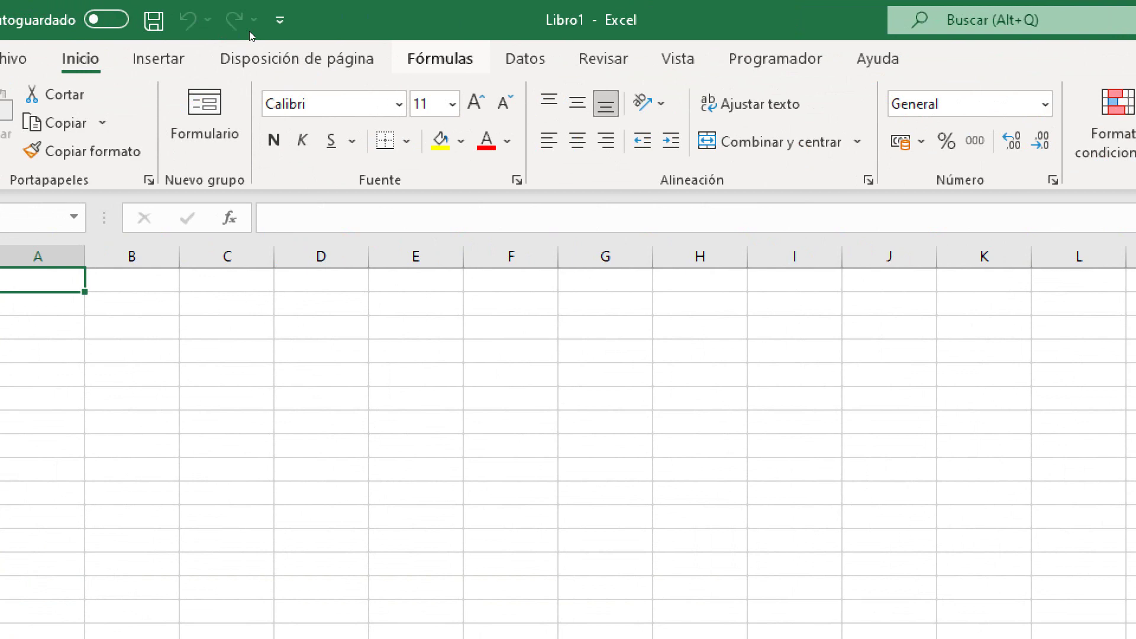
Step: Import pdf_a_excel.pdf from the Escritorio folder through Obtener datos > De un archivo > De PDF
{"action": "left_click", "coordinate": [280, 30]}
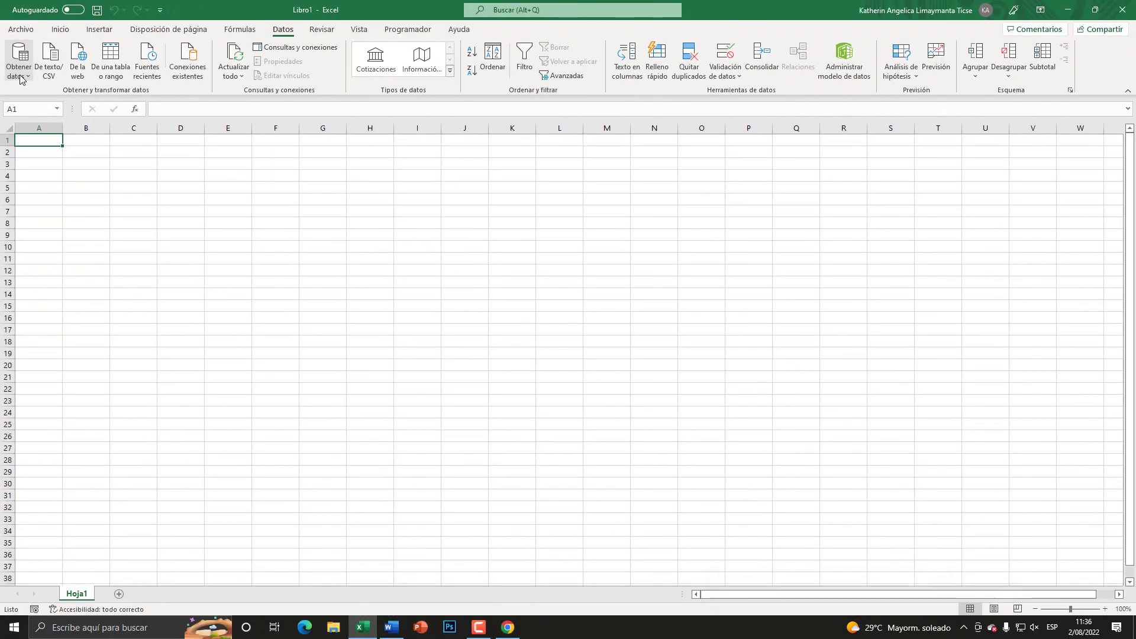
{"action": "left_click", "coordinate": [22, 78]}
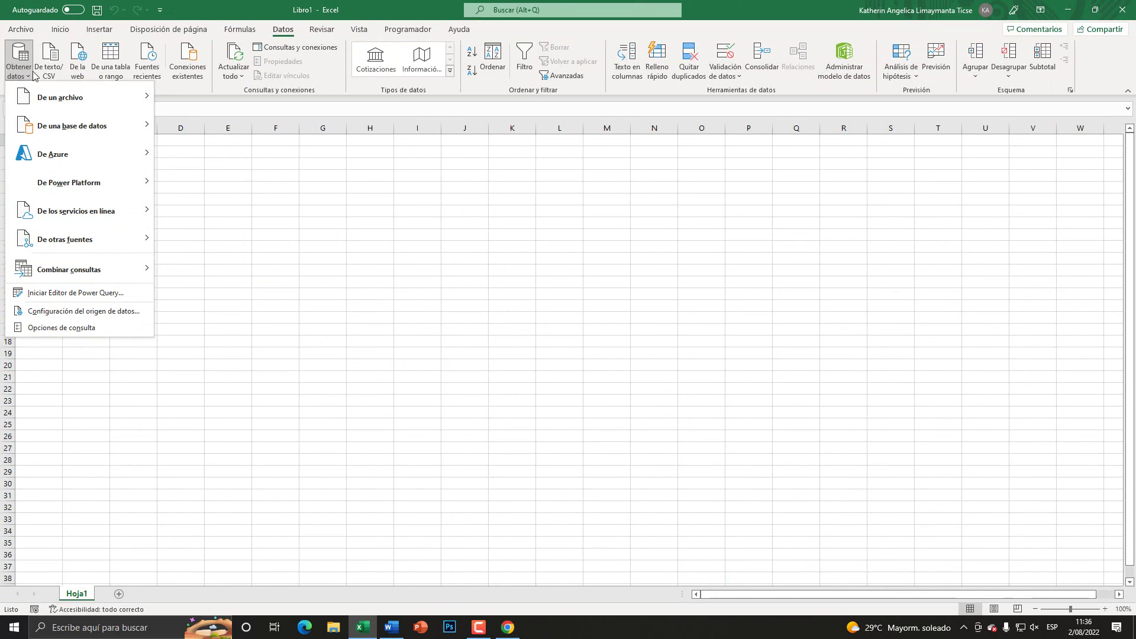
{"action": "mouse_move", "coordinate": [80, 97]}
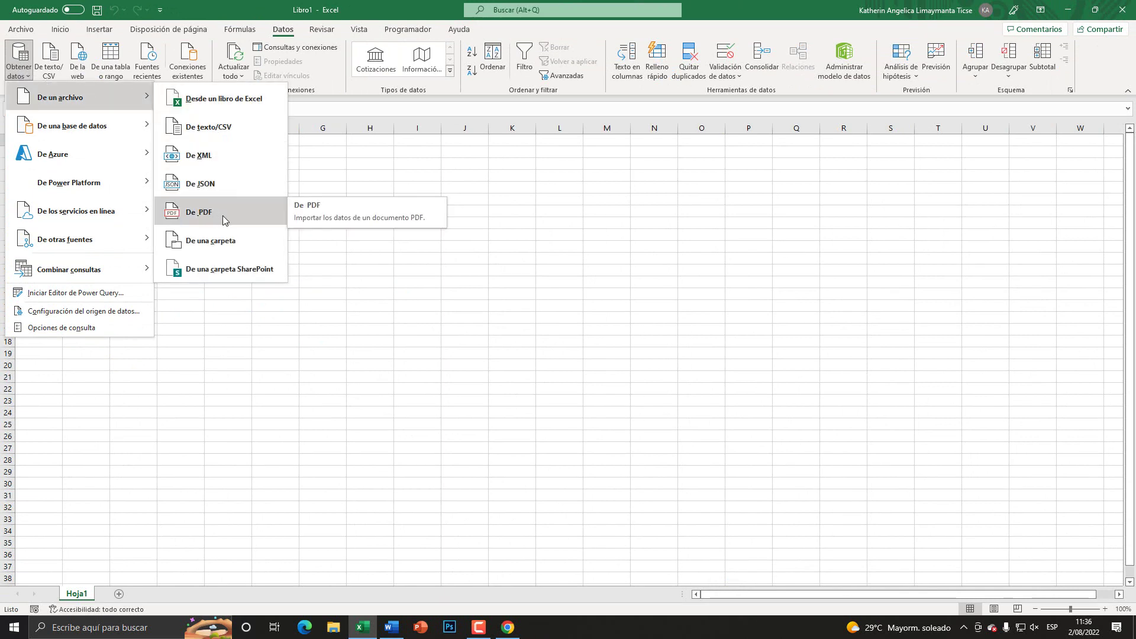
{"action": "left_click", "coordinate": [223, 217]}
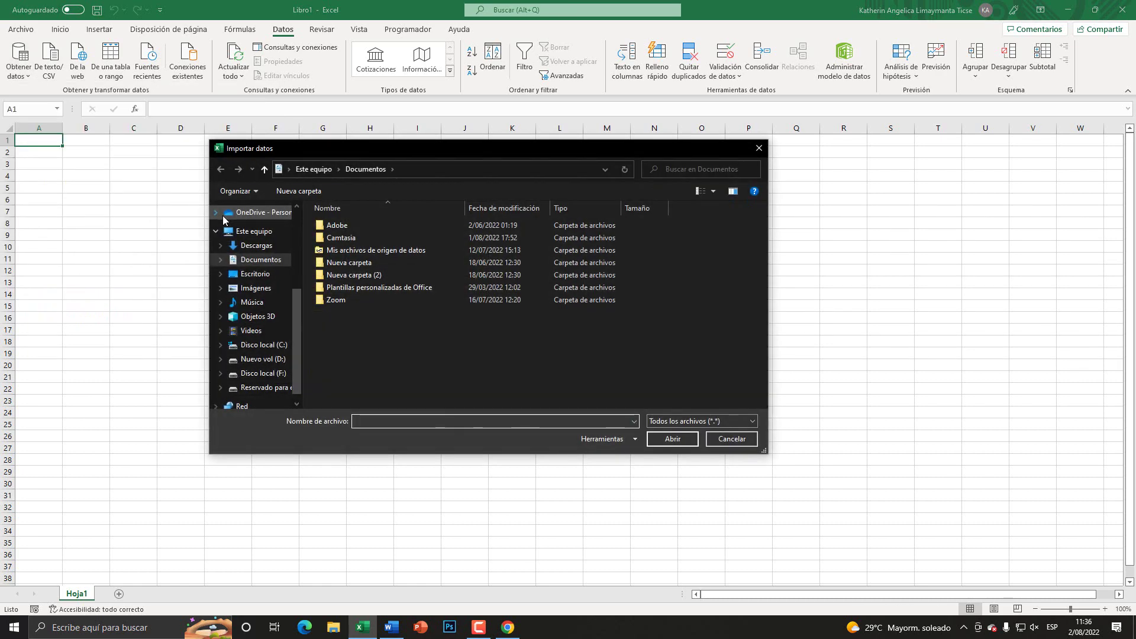
{"action": "left_click", "coordinate": [288, 170]}
{"action": "left_click", "coordinate": [302, 180]}
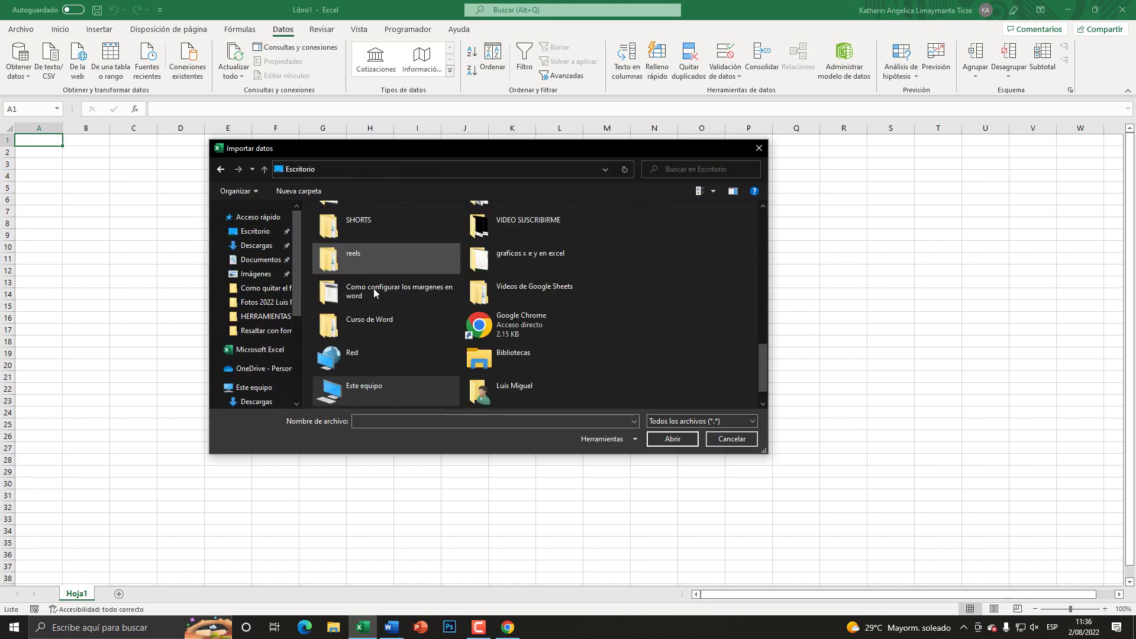
{"action": "scroll", "coordinate": [379, 308], "scroll_direction": "up", "scroll_amount": 10}
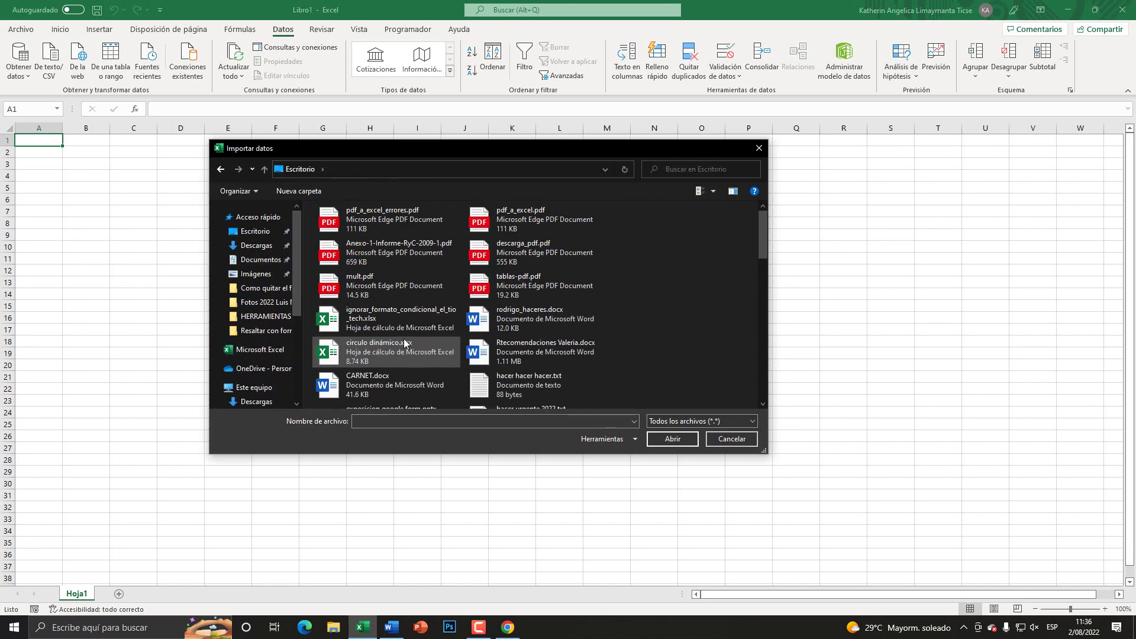
{"action": "double_click", "coordinate": [531, 220]}
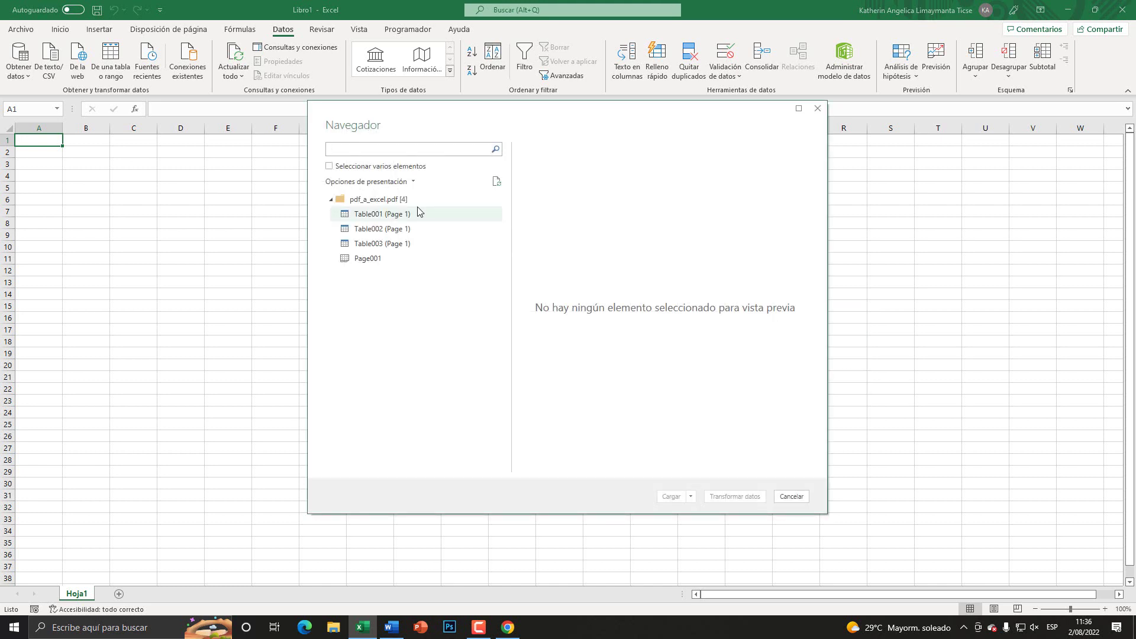
Step: Preview Table001, Table002, Table003 and Page001 in the Navegador to compare the PDF's tables
{"action": "left_click", "coordinate": [393, 218]}
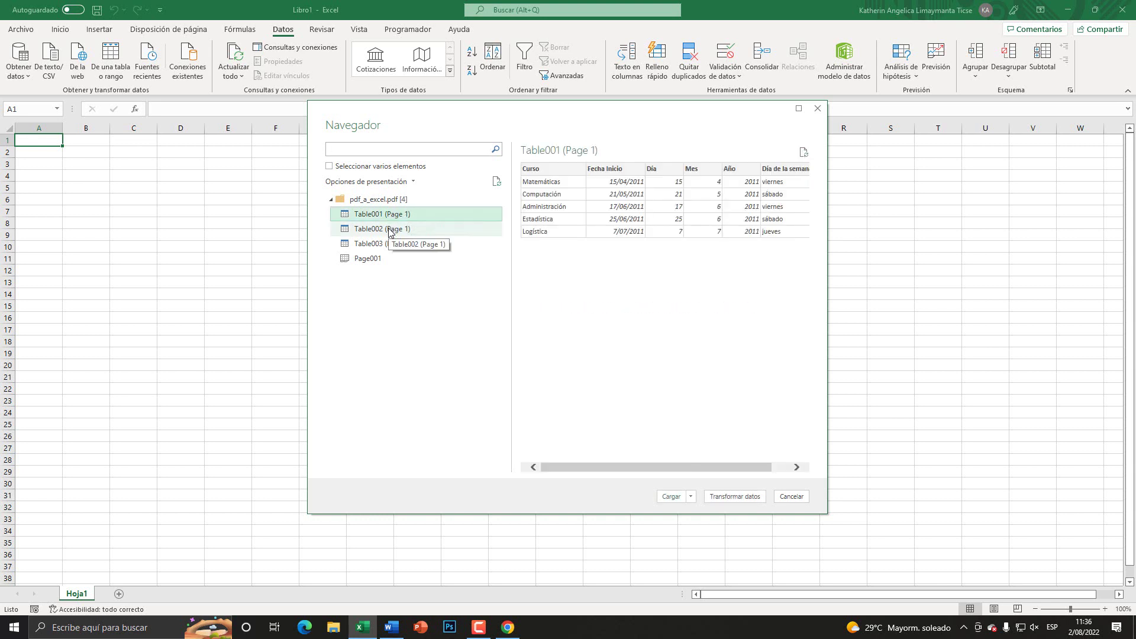
{"action": "left_click", "coordinate": [392, 232]}
{"action": "left_click", "coordinate": [392, 247]}
{"action": "left_click", "coordinate": [381, 259]}
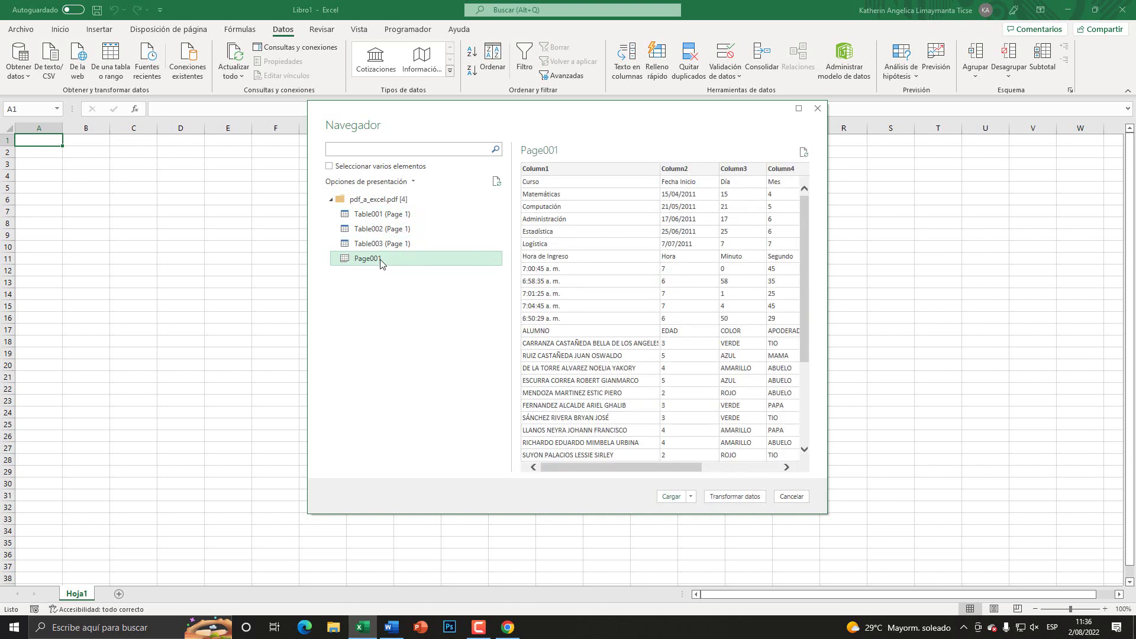
{"action": "left_click", "coordinate": [381, 245]}
{"action": "left_click", "coordinate": [384, 229]}
{"action": "left_click", "coordinate": [381, 214]}
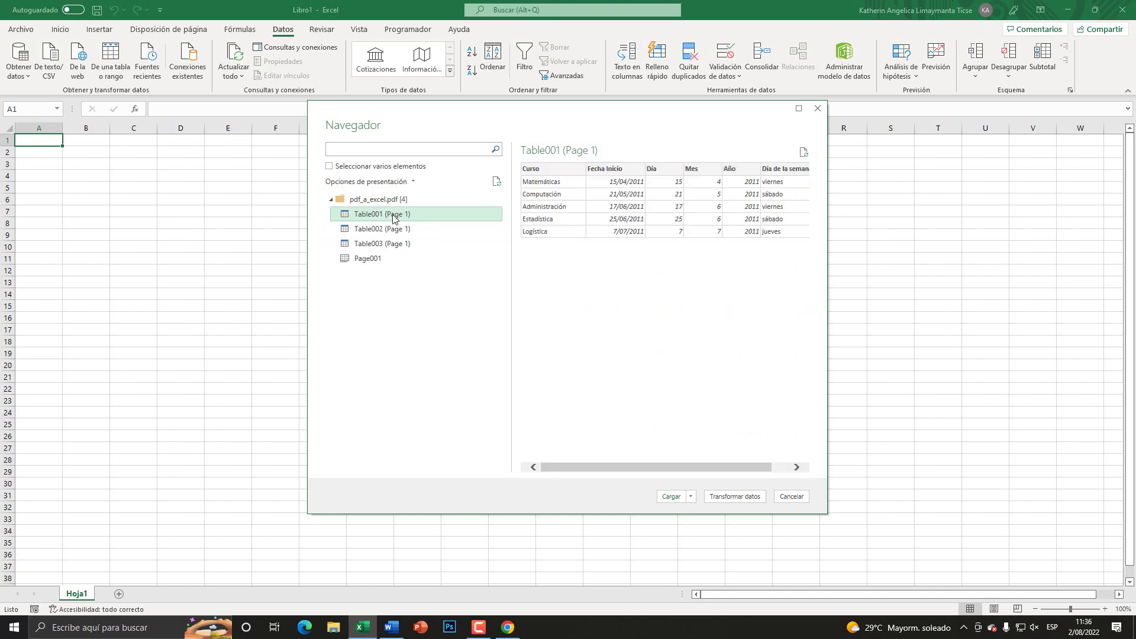
{"action": "left_click", "coordinate": [381, 229]}
{"action": "left_click", "coordinate": [381, 243]}
{"action": "left_click", "coordinate": [378, 214]}
{"action": "key", "text": "super"}
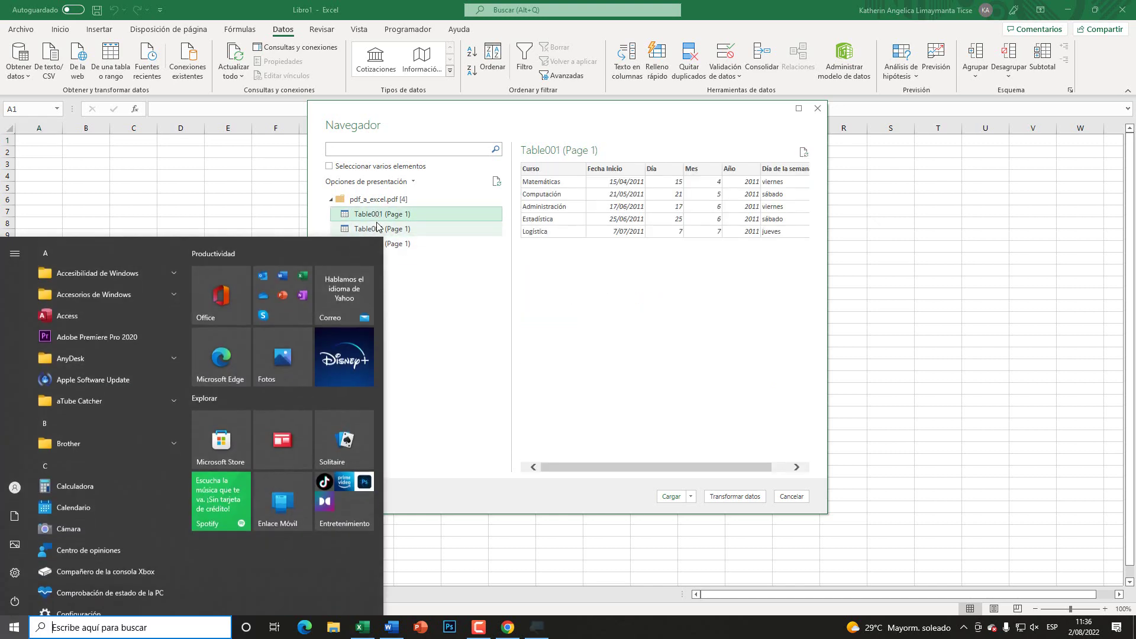
{"action": "left_click", "coordinate": [381, 244]}
{"action": "left_click", "coordinate": [362, 260]}
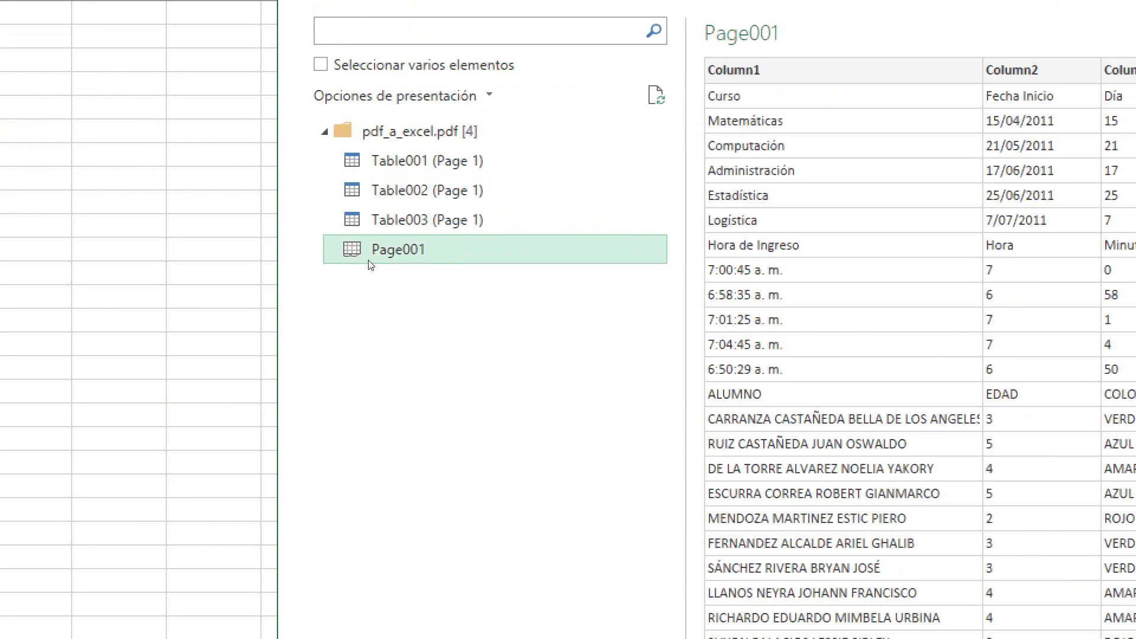
{"action": "left_click", "coordinate": [379, 161]}
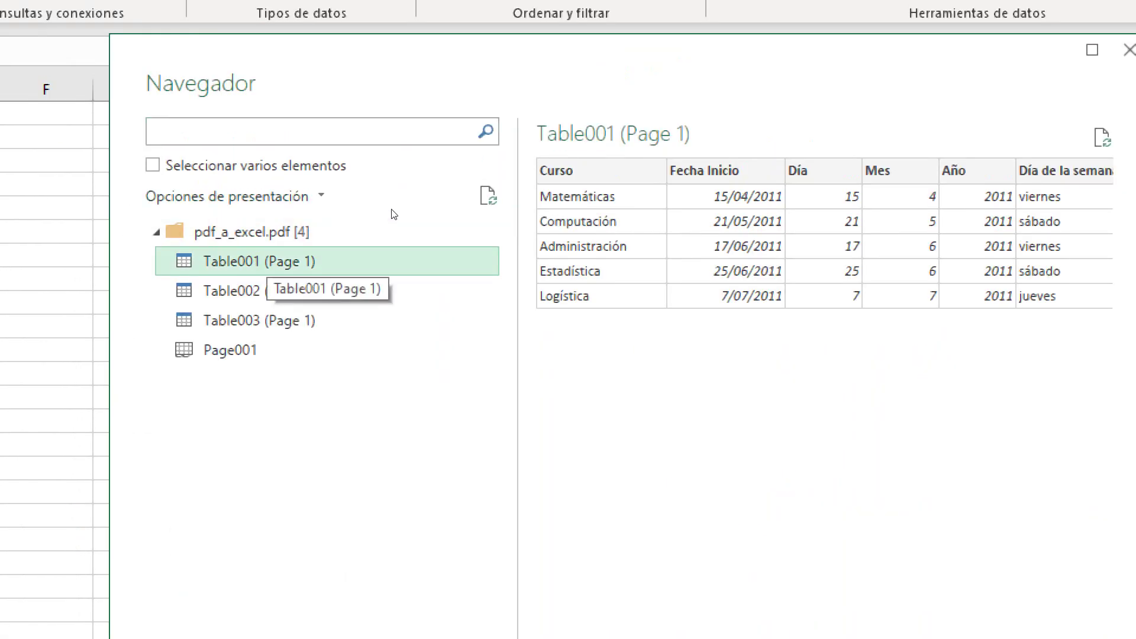
{"action": "key", "text": "Down"}
{"action": "key", "text": "Down"}
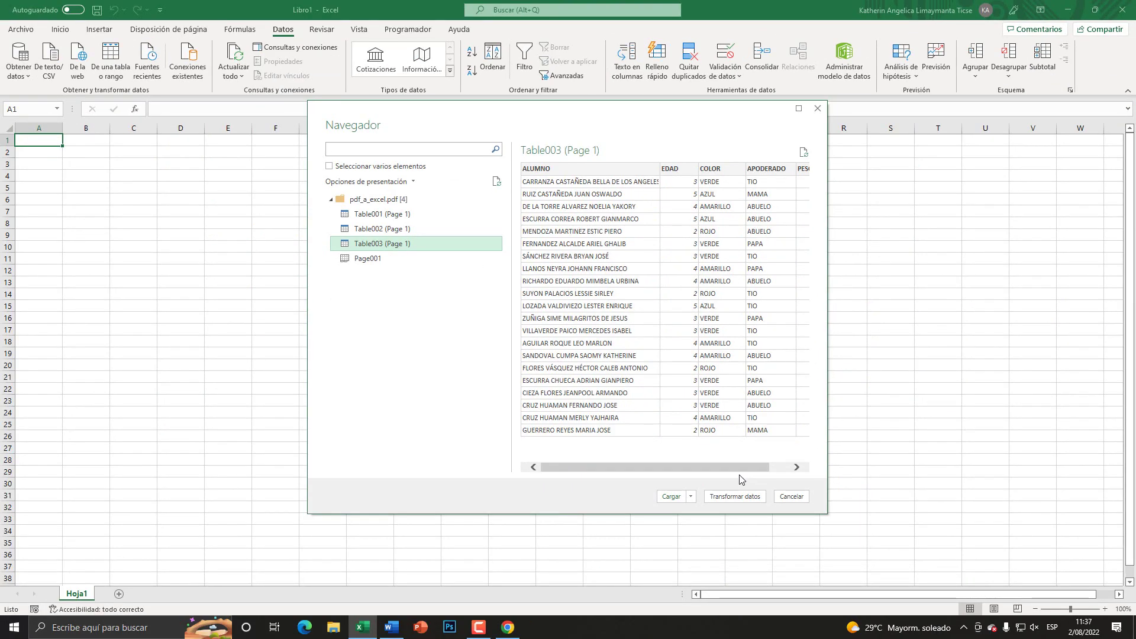
Step: Load Table003 (Page 1) into a new sheet as the 21-row student table
{"action": "key", "text": "super+plus"}
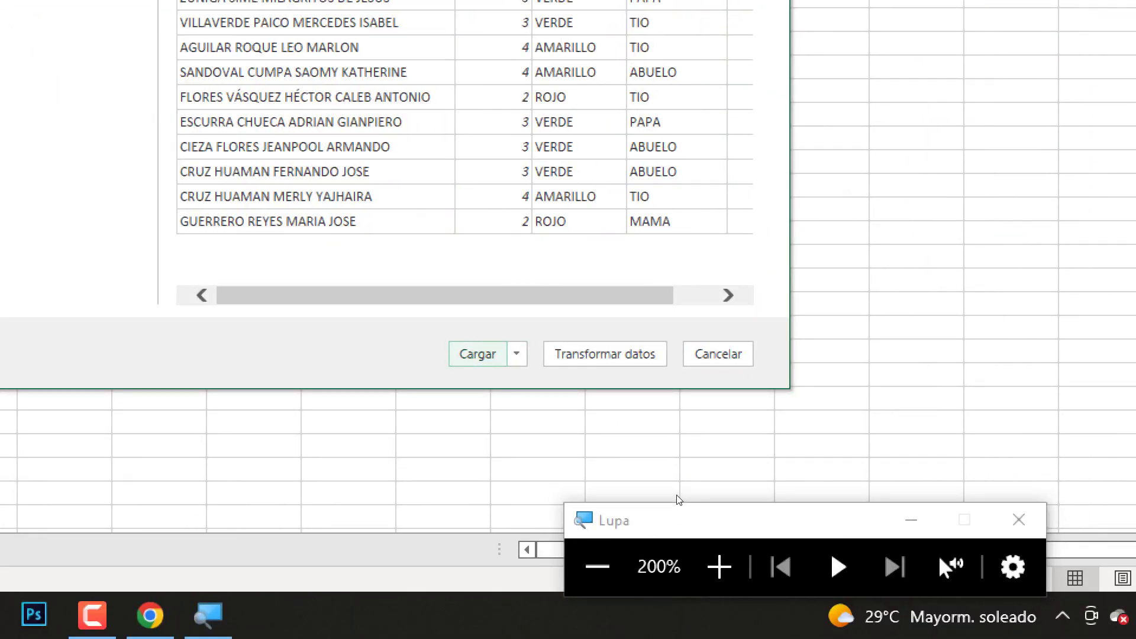
{"action": "key", "text": "Tab"}
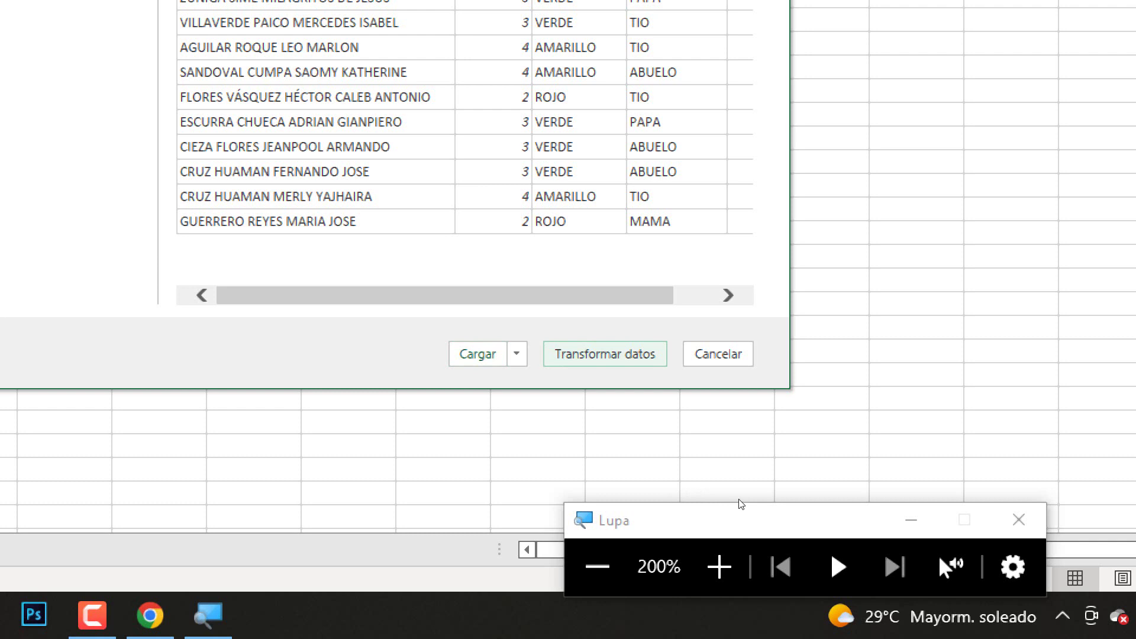
{"action": "key", "text": "shift+Tab"}
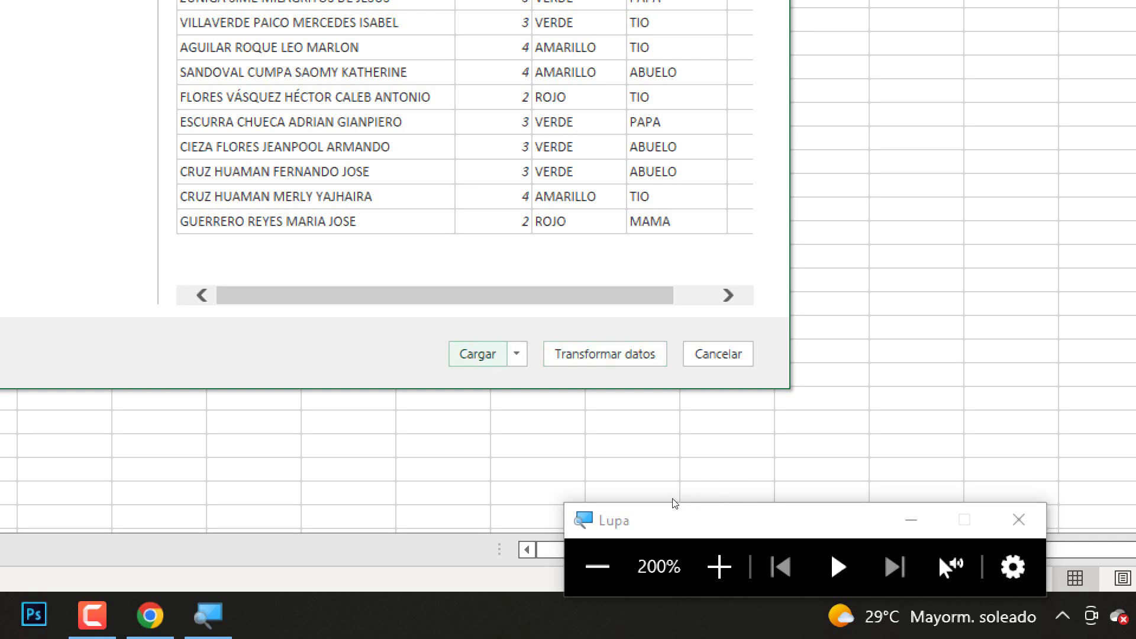
{"action": "key", "text": "Tab"}
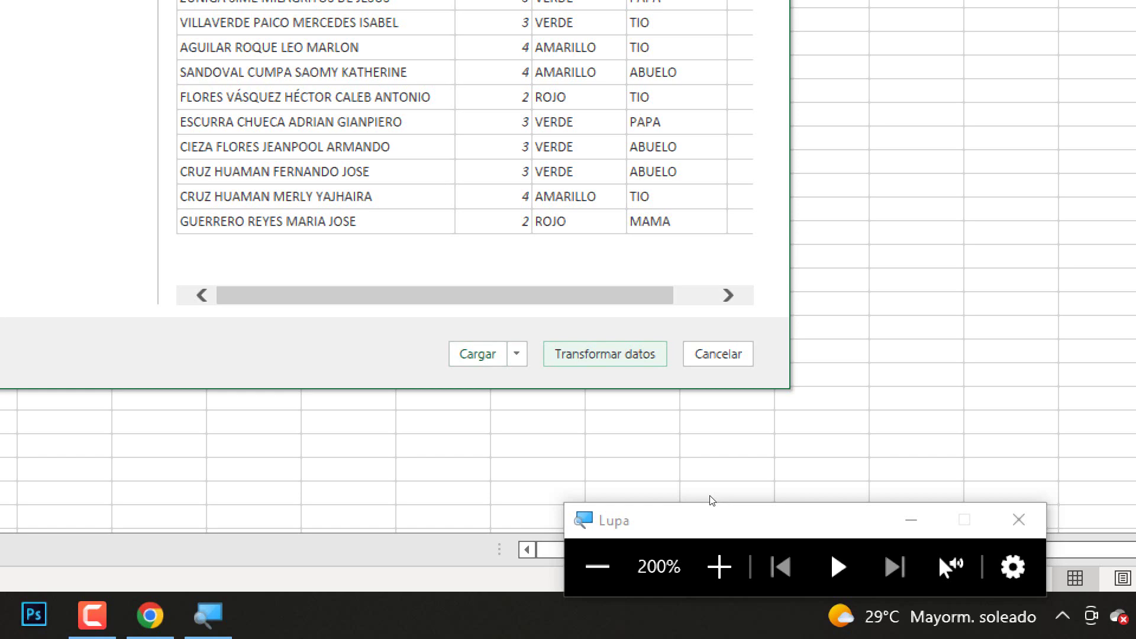
{"action": "key", "text": "shift+Tab"}
{"action": "key", "text": "super+minus"}
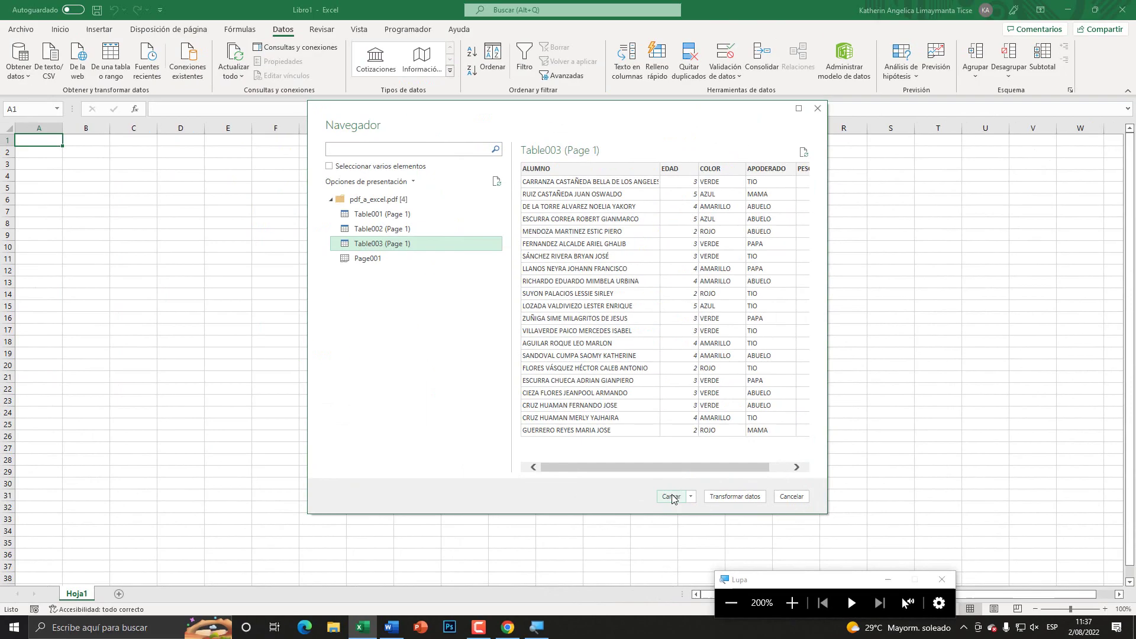
{"action": "key", "text": "Return"}
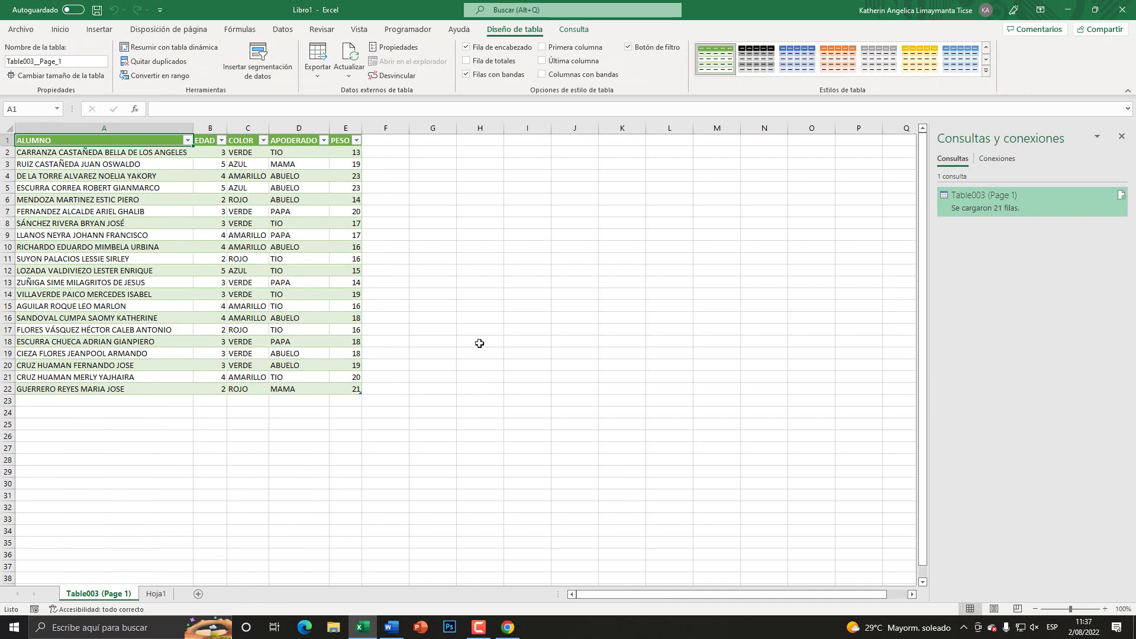
Step: Zoom in on the student table, check the EDAD value in B9, and open the Obtener datos source list
{"action": "left_click", "coordinate": [1104, 609]}
{"action": "left_click", "coordinate": [1104, 608]}
{"action": "left_click", "coordinate": [1104, 608]}
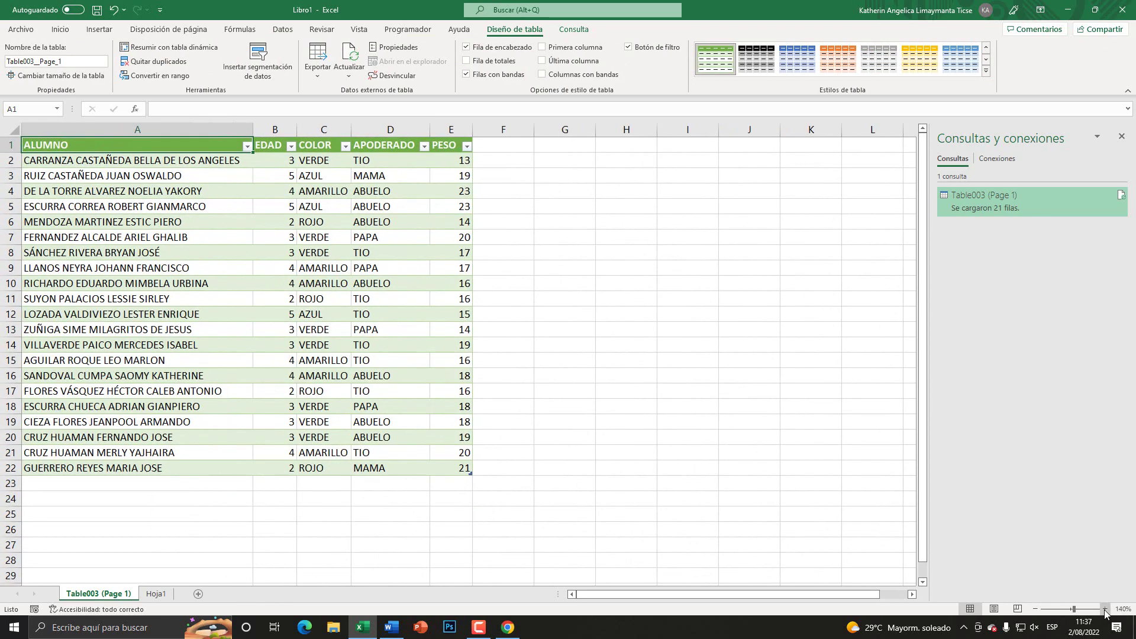
{"action": "left_click", "coordinate": [1104, 609]}
{"action": "left_click", "coordinate": [1104, 608]}
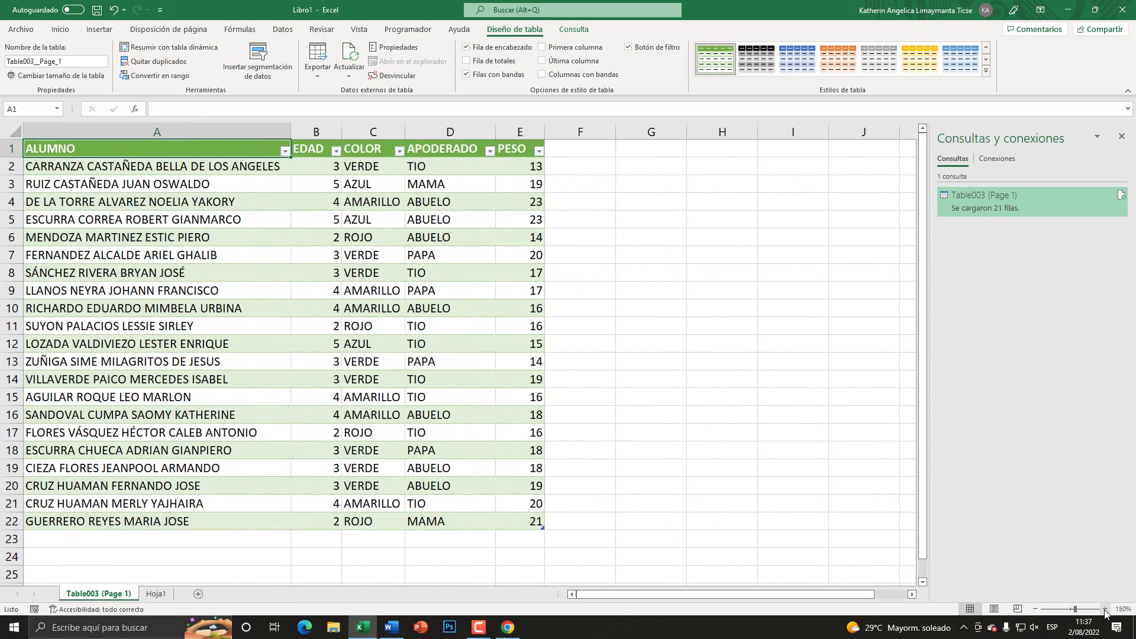
{"action": "left_click", "coordinate": [323, 291]}
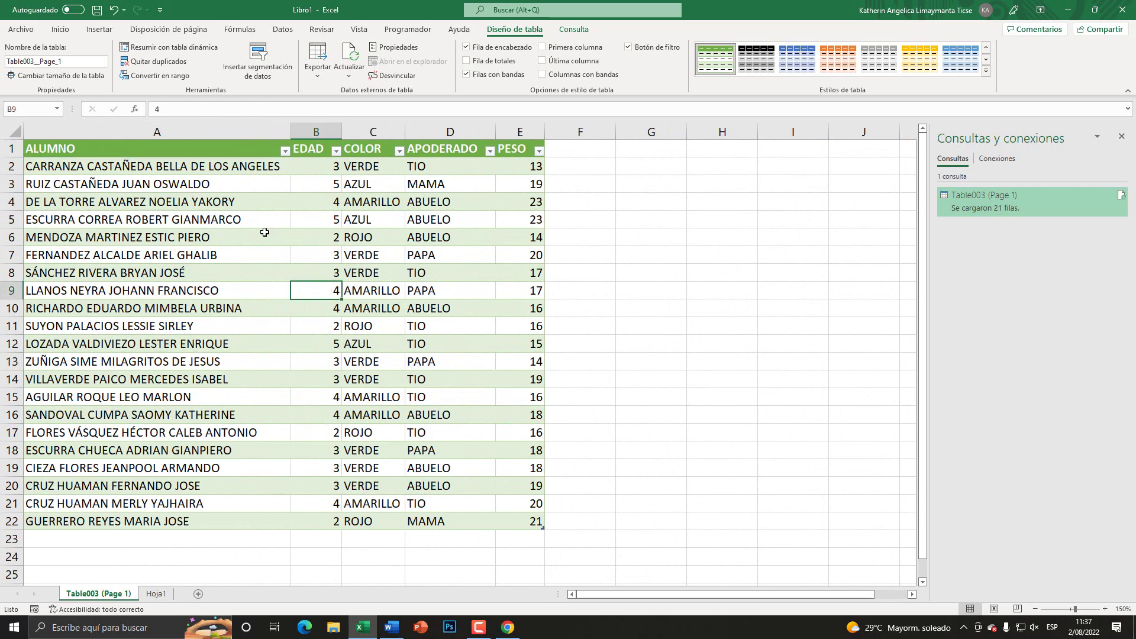
{"action": "left_click", "coordinate": [271, 32]}
{"action": "left_click", "coordinate": [23, 74]}
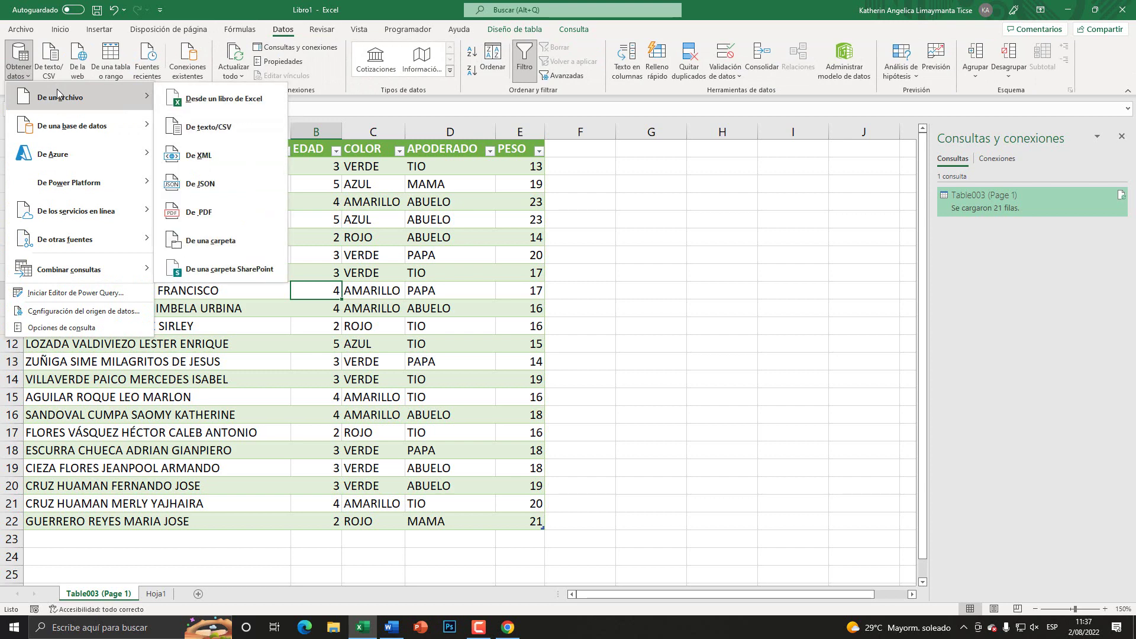
{"action": "mouse_move", "coordinate": [61, 97]}
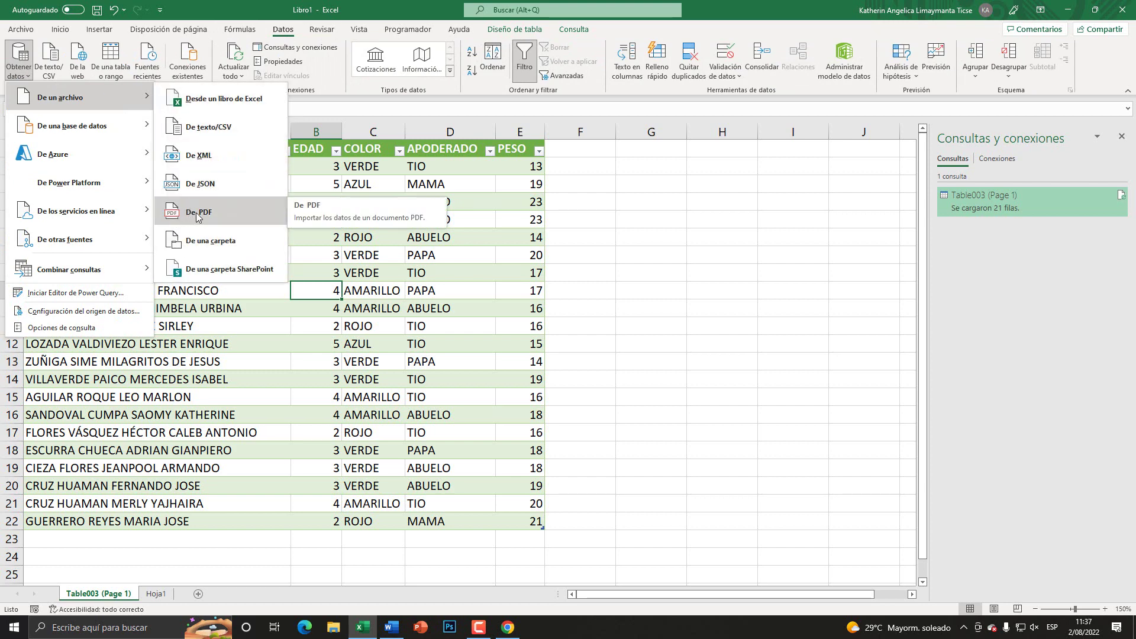
Step: Reopen pdf_a_excel.pdf from Escritorio as a PDF source and preview Table001 (Page 1)
{"action": "left_click", "coordinate": [197, 217]}
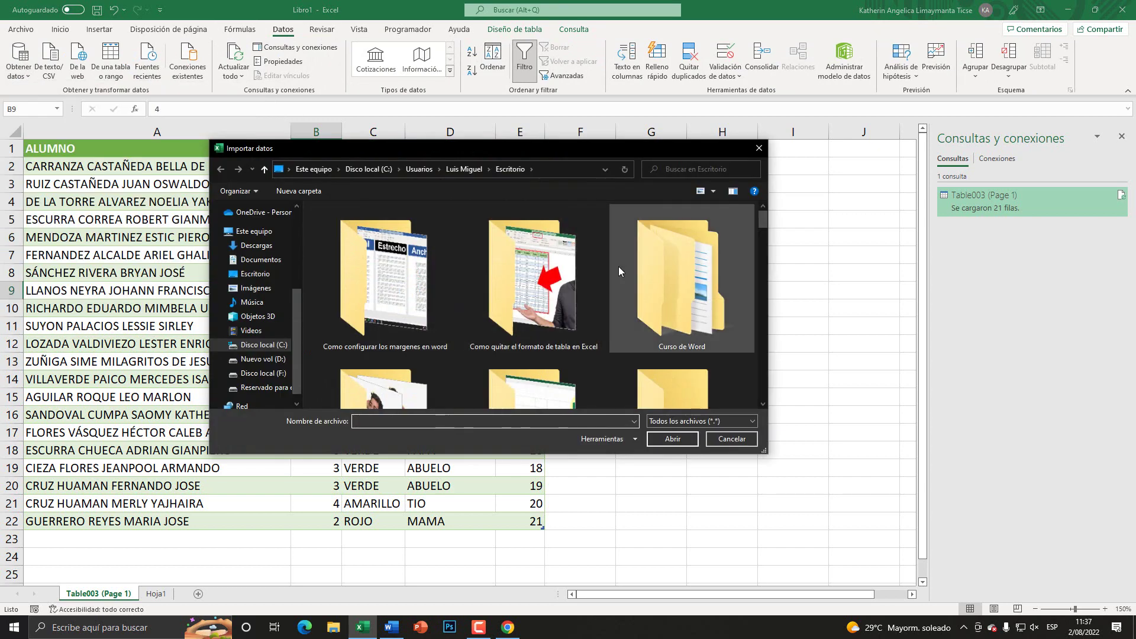
{"action": "left_click", "coordinate": [288, 170]}
{"action": "left_click", "coordinate": [296, 185]}
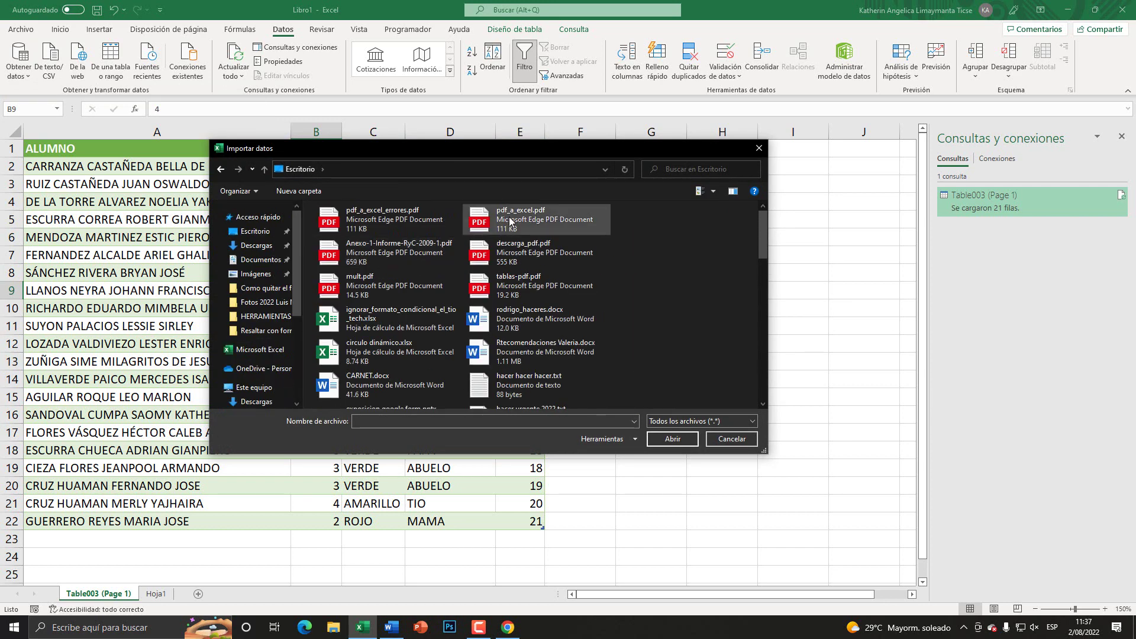
{"action": "double_click", "coordinate": [510, 222]}
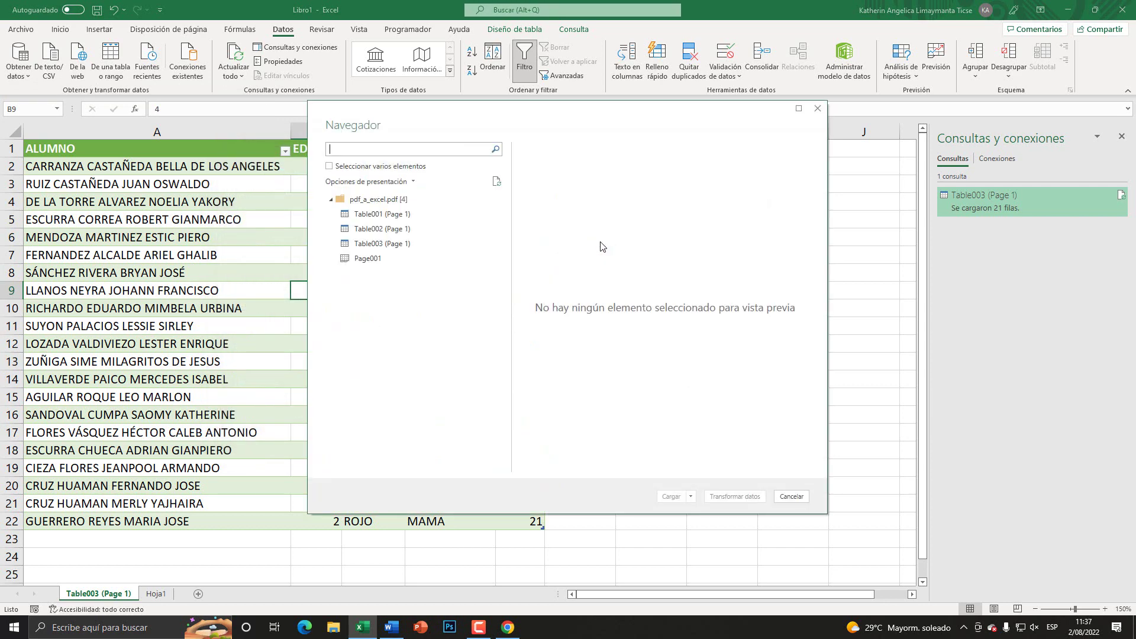
{"action": "left_click", "coordinate": [387, 229]}
{"action": "left_click", "coordinate": [404, 218]}
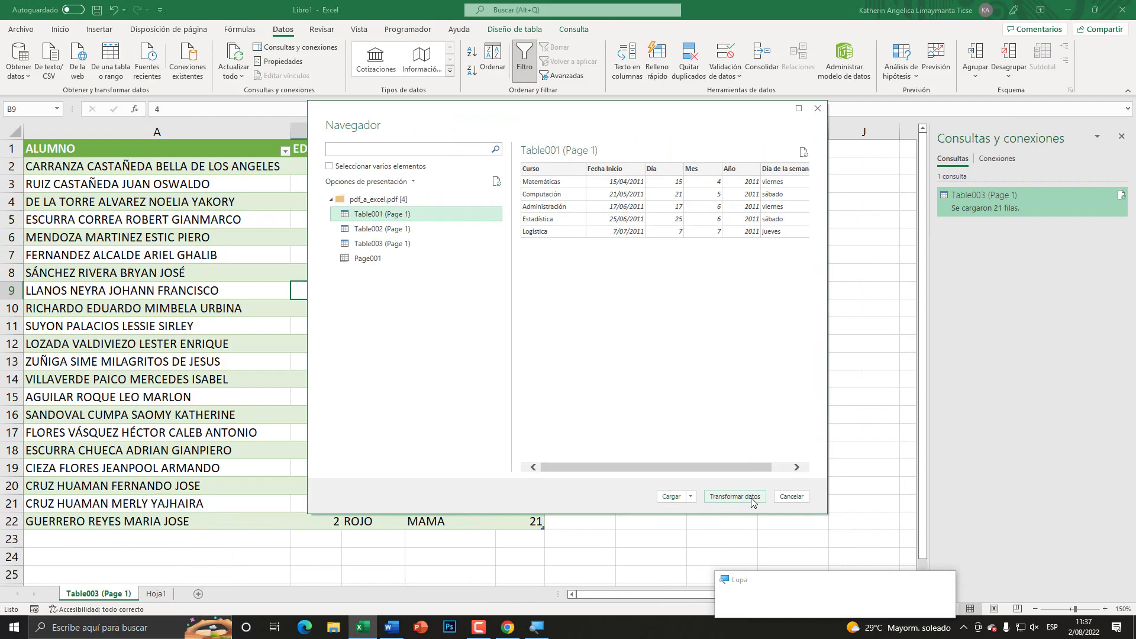
Step: Open Table001 in the Power Query Editor via Transformar datos and select the Día column
{"action": "left_click", "coordinate": [752, 503]}
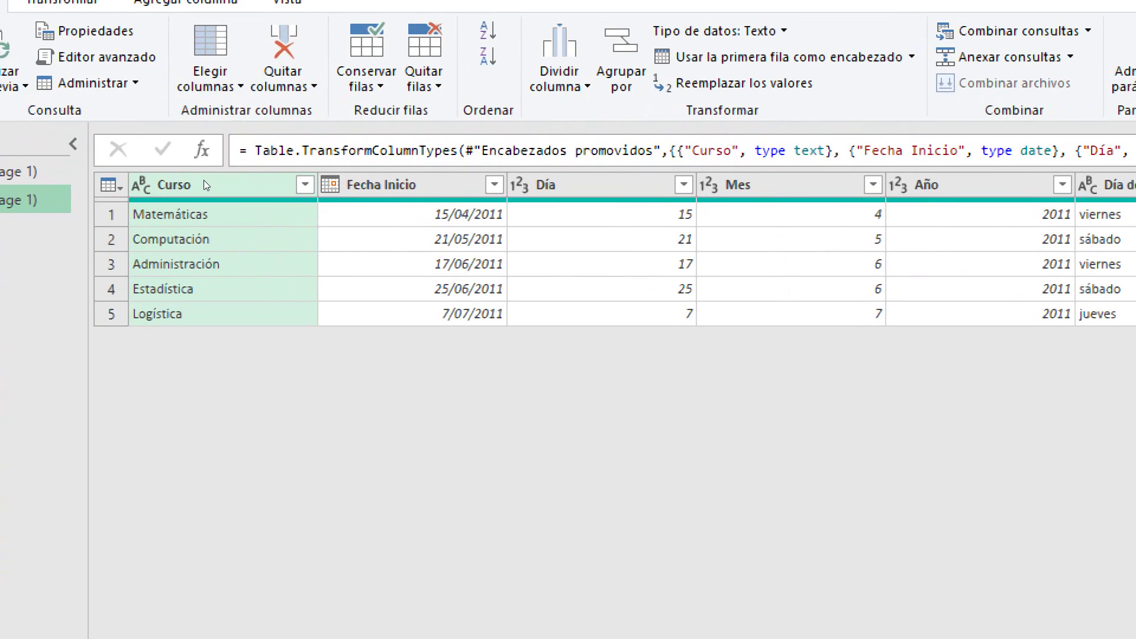
{"action": "left_click", "coordinate": [256, 178]}
{"action": "key", "text": "Right"}
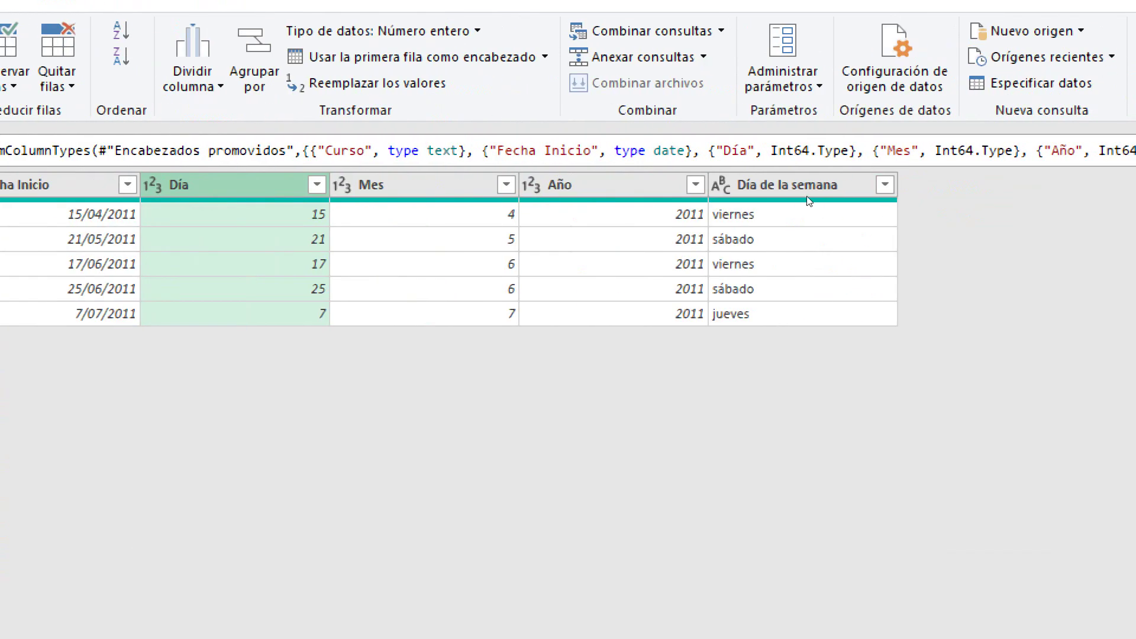
{"action": "left_click", "coordinate": [291, 183]}
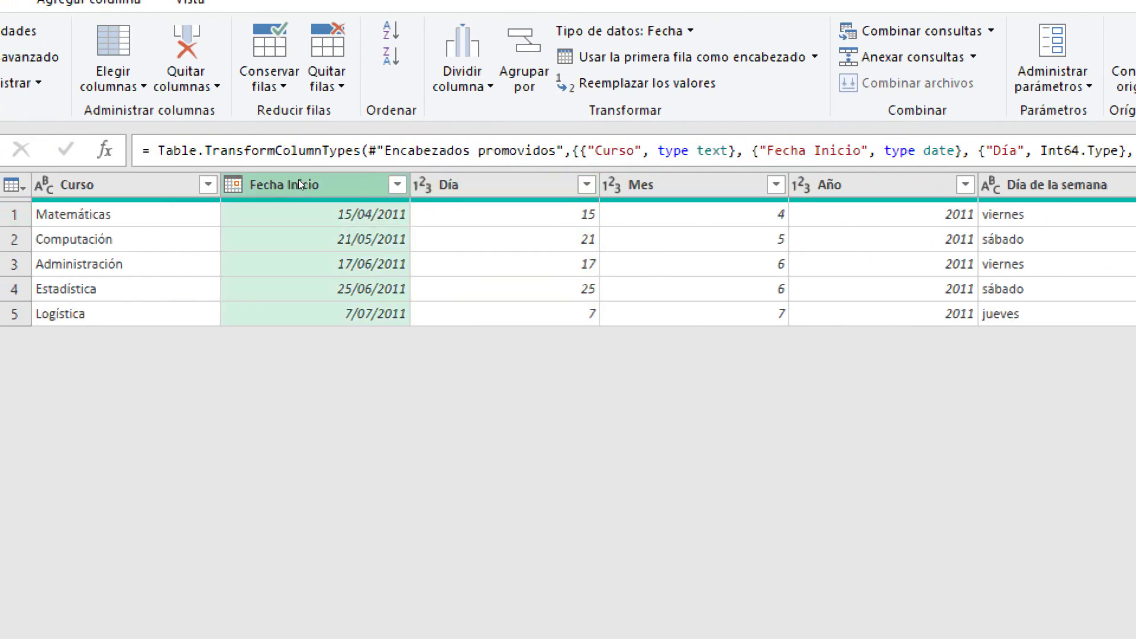
{"action": "key", "text": "Right"}
{"action": "key", "text": "Right"}
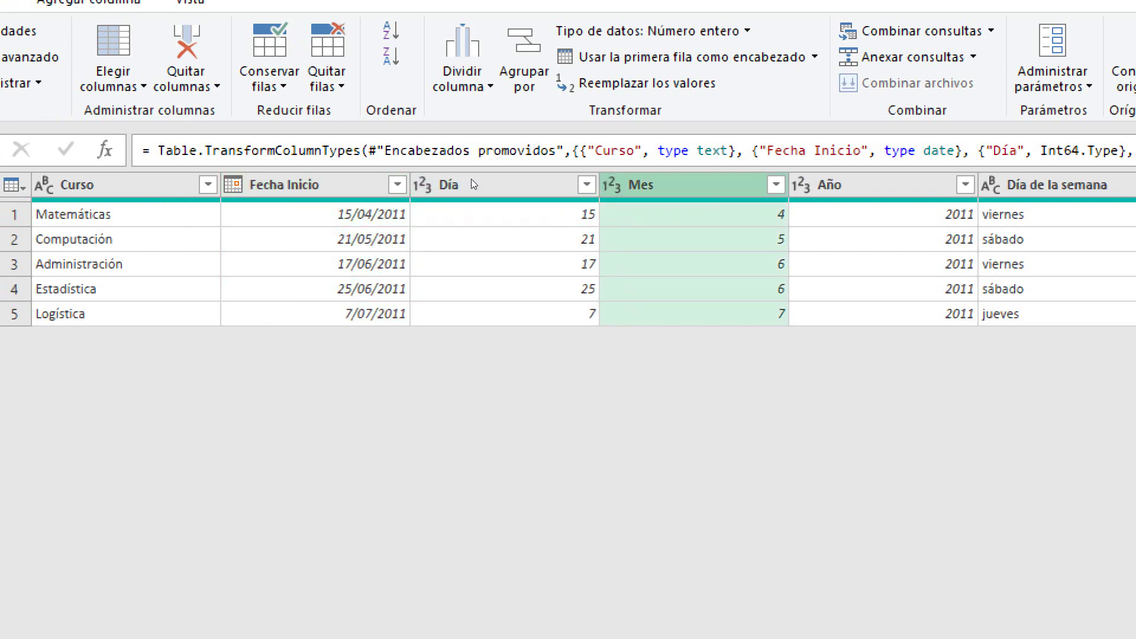
{"action": "key", "text": "Left"}
{"action": "key", "text": "Right"}
{"action": "key", "text": "Right"}
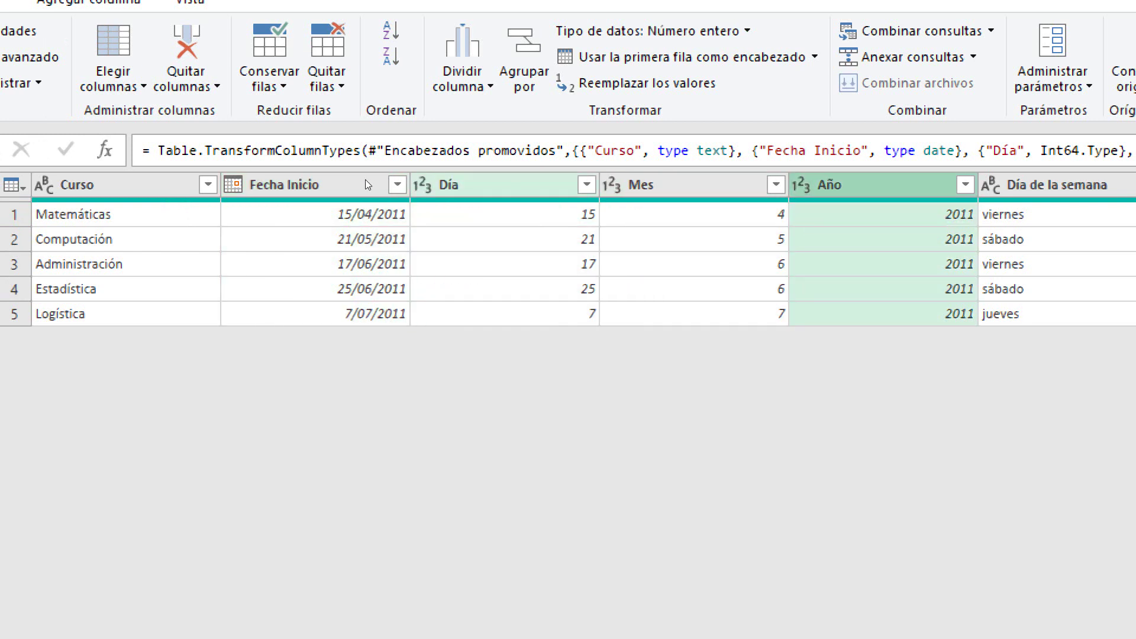
{"action": "key", "text": "Left"}
{"action": "key", "text": "Left"}
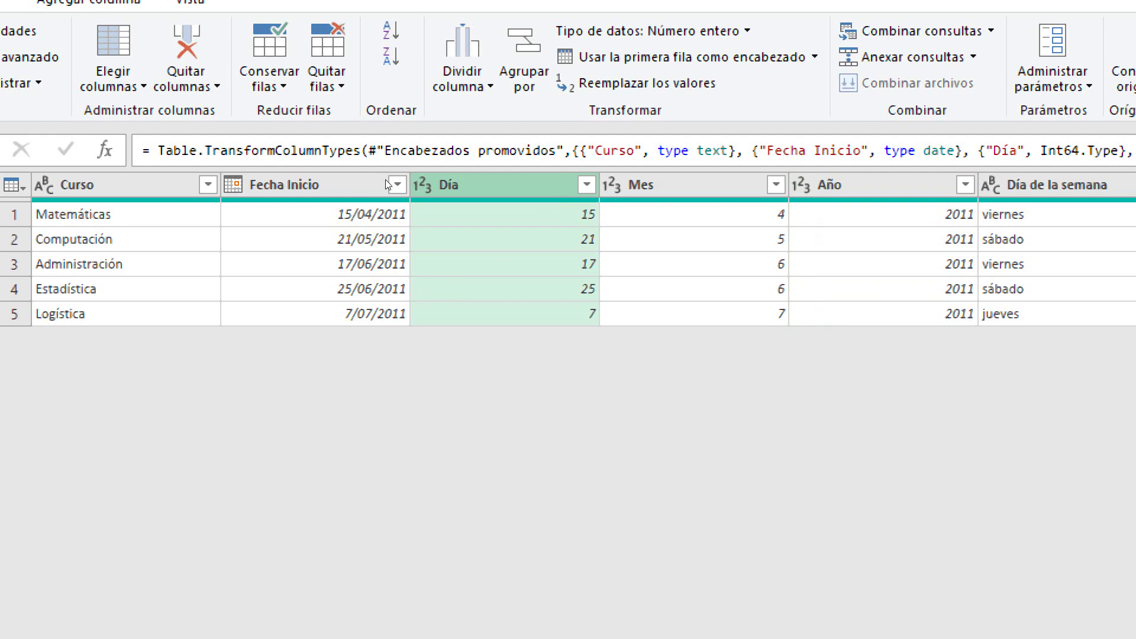
Step: Remove the Día, Mes and Año columns, leaving Curso, Fecha Inicio and Día de la semana
{"action": "key", "text": "shift+F10"}
{"action": "key", "text": "Down"}
{"action": "key", "text": "Down"}
{"action": "key", "text": "Return"}
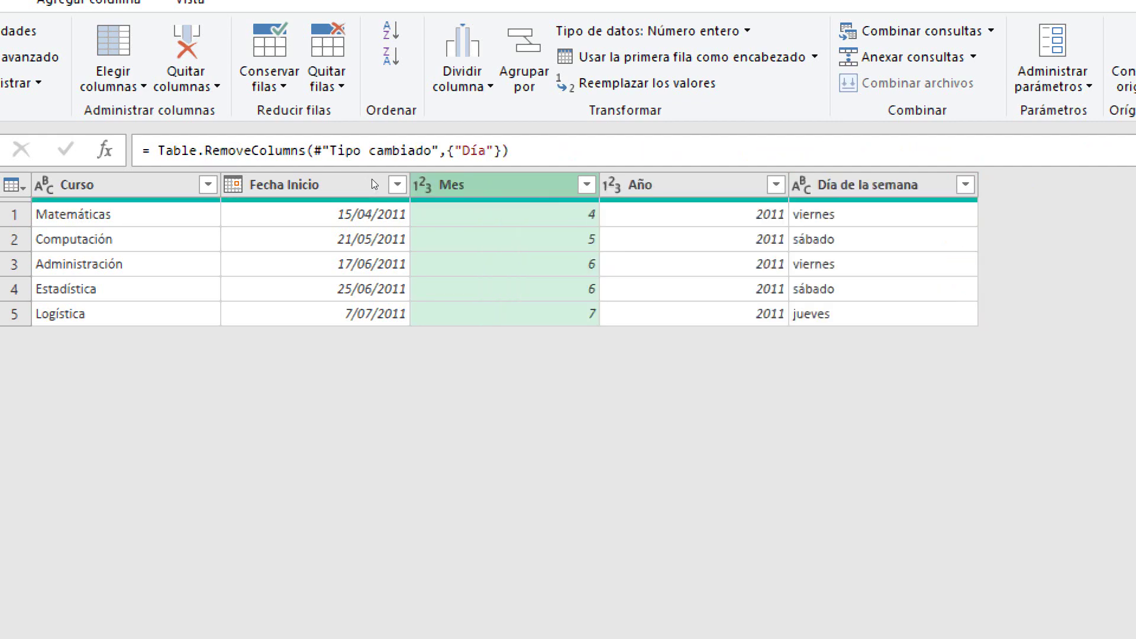
{"action": "key", "text": "shift+F10"}
{"action": "key", "text": "Down"}
{"action": "key", "text": "Down"}
{"action": "key", "text": "Return"}
{"action": "key", "text": "shift+F10"}
{"action": "key", "text": "Down"}
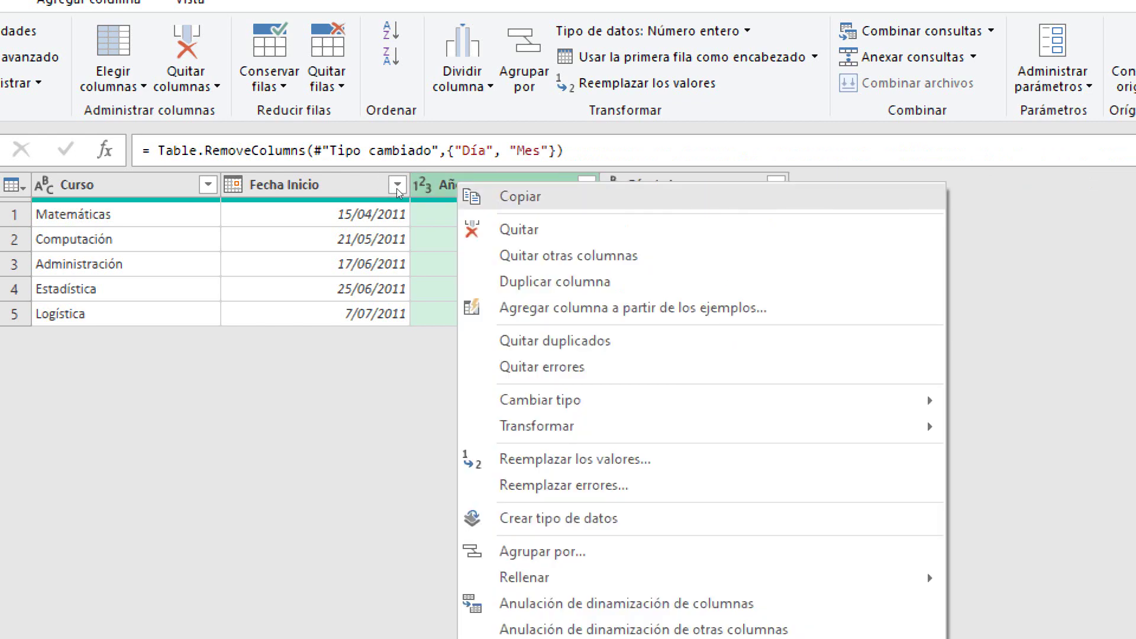
{"action": "key", "text": "Down"}
{"action": "key", "text": "Return"}
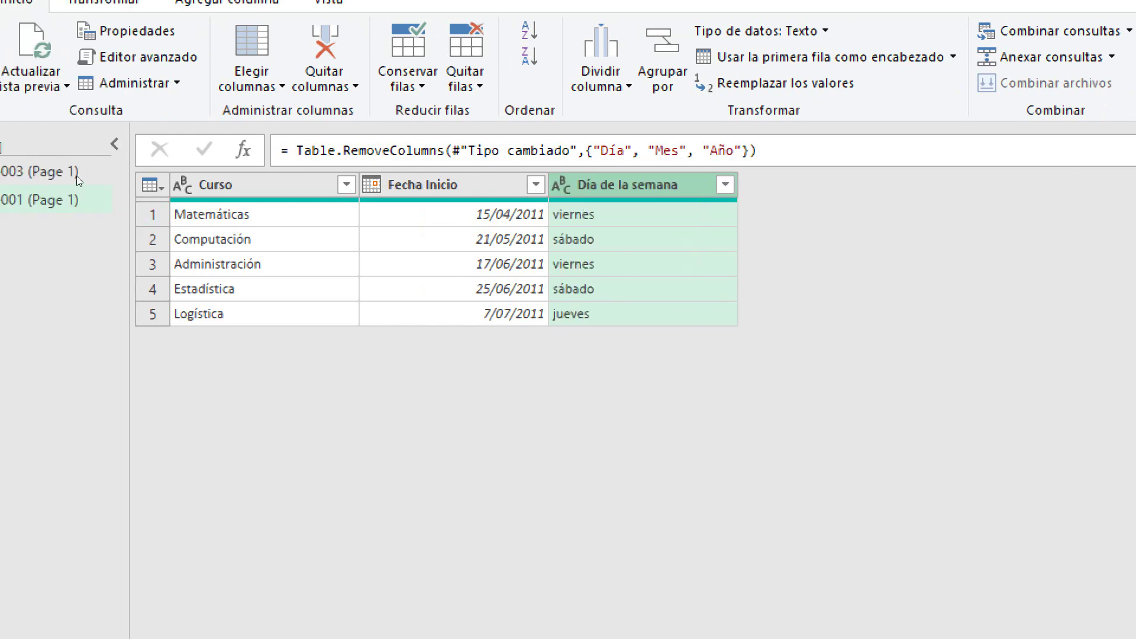
{"action": "key", "text": "Left"}
{"action": "key", "text": "Left"}
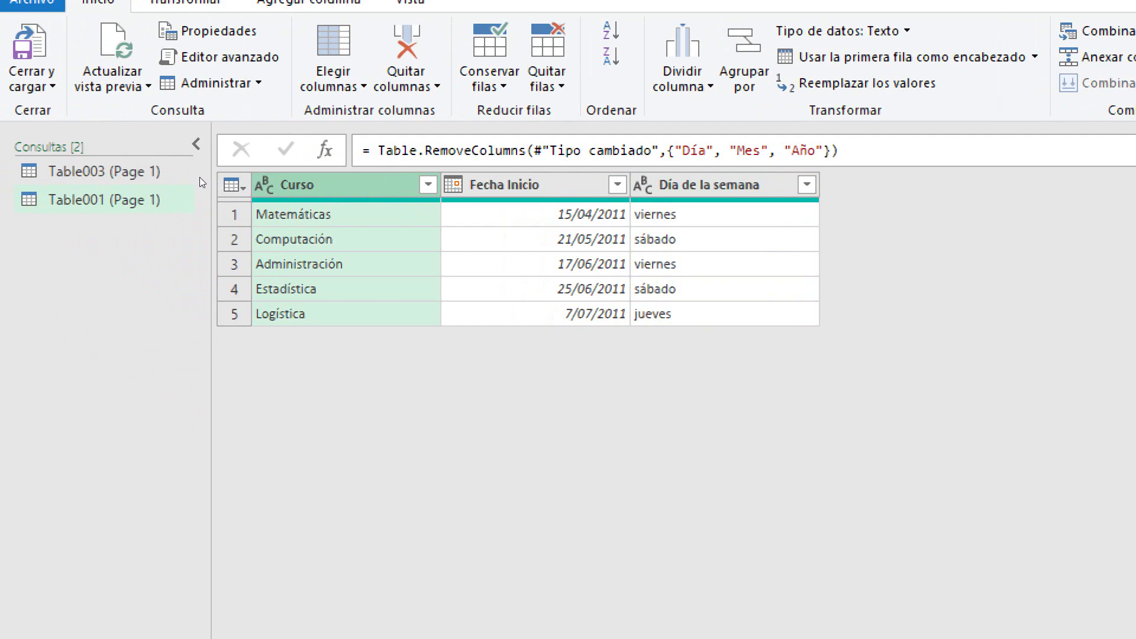
Step: Rename the Curso column to CURSOS and load the query into Excel with Cerrar y cargar
{"action": "key", "text": "F2"}
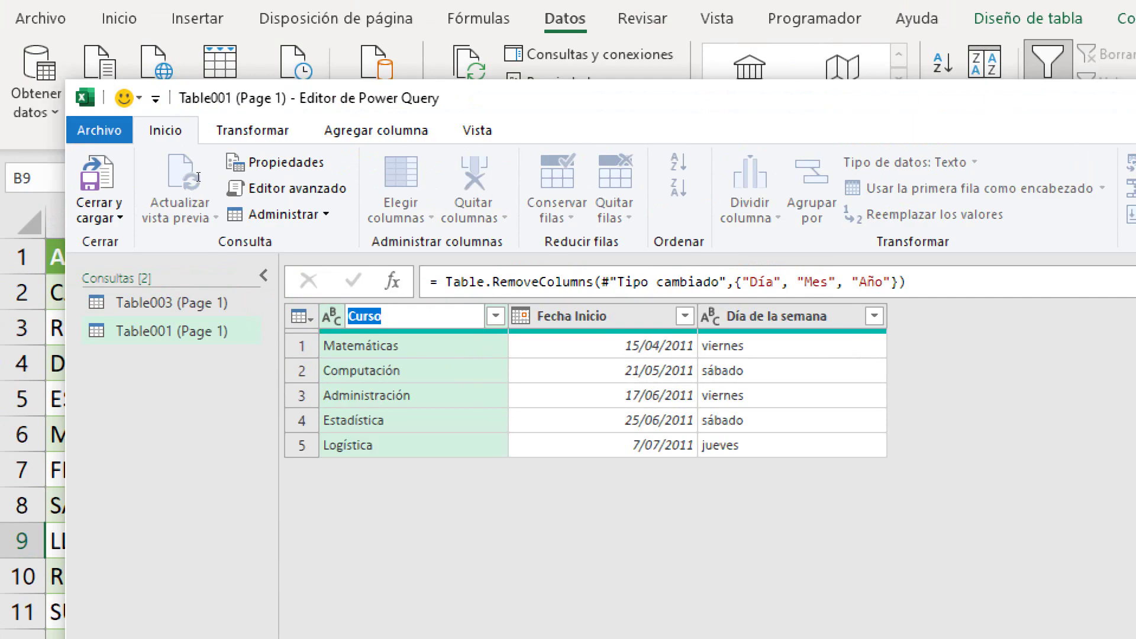
{"action": "key", "text": "Return"}
{"action": "key", "text": "F2"}
{"action": "type", "text": "C"}
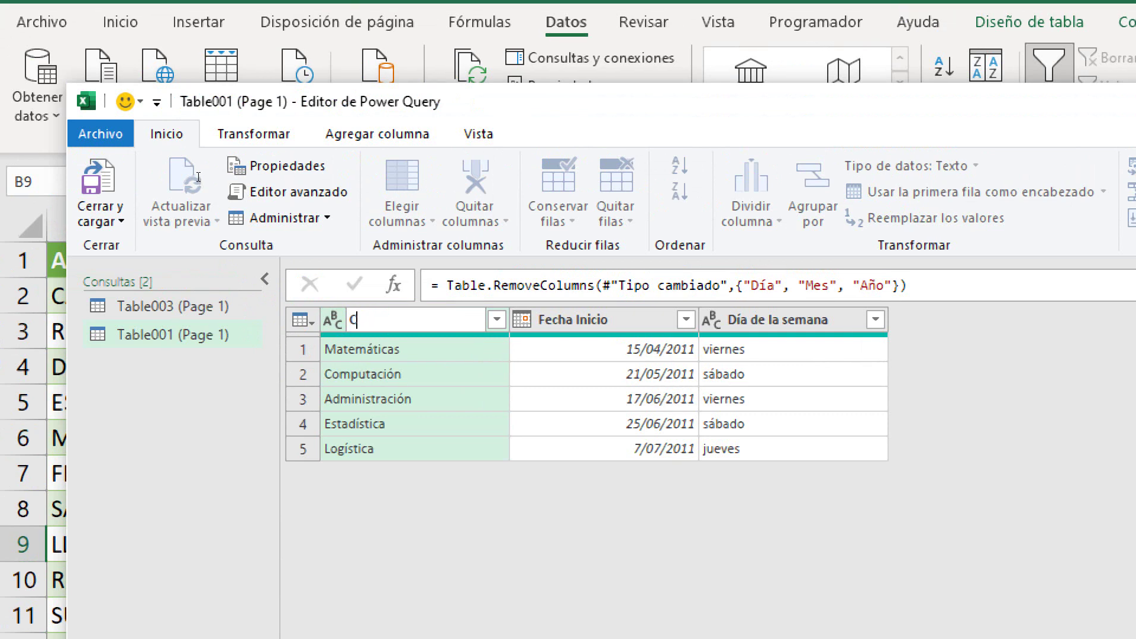
{"action": "type", "text": "URSOS"}
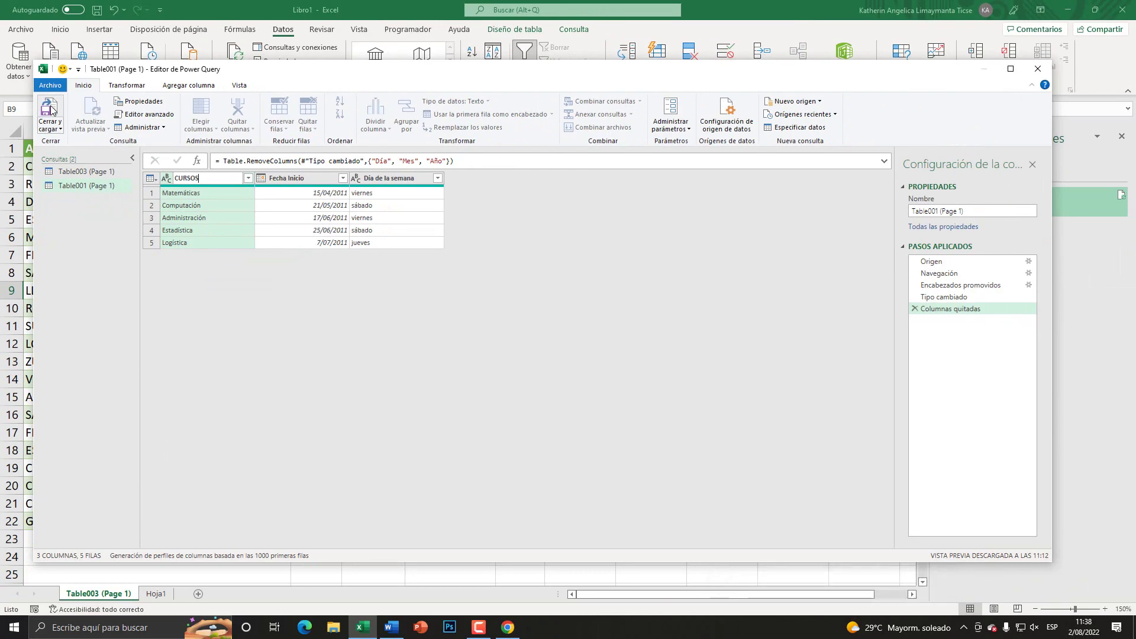
{"action": "left_click", "coordinate": [51, 109]}
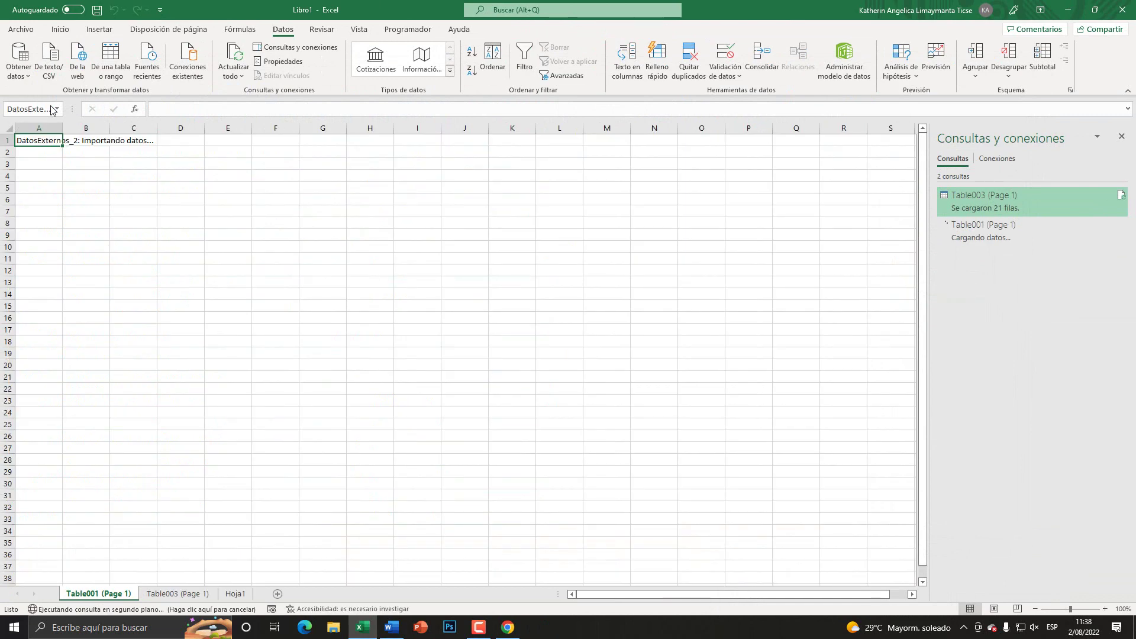
Step: Zoom in on the course table and widen the Fecha Inicio column B
{"action": "left_click", "coordinate": [103, 164]}
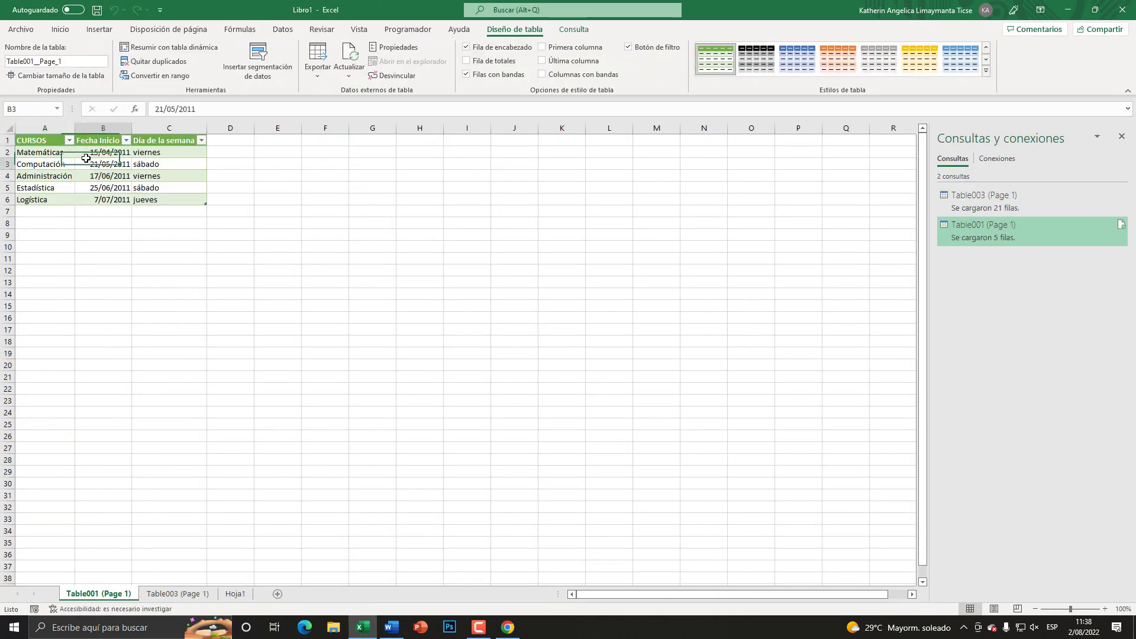
{"action": "left_click", "coordinate": [1105, 609]}
{"action": "left_click", "coordinate": [1105, 609]}
{"action": "left_click", "coordinate": [1105, 608]}
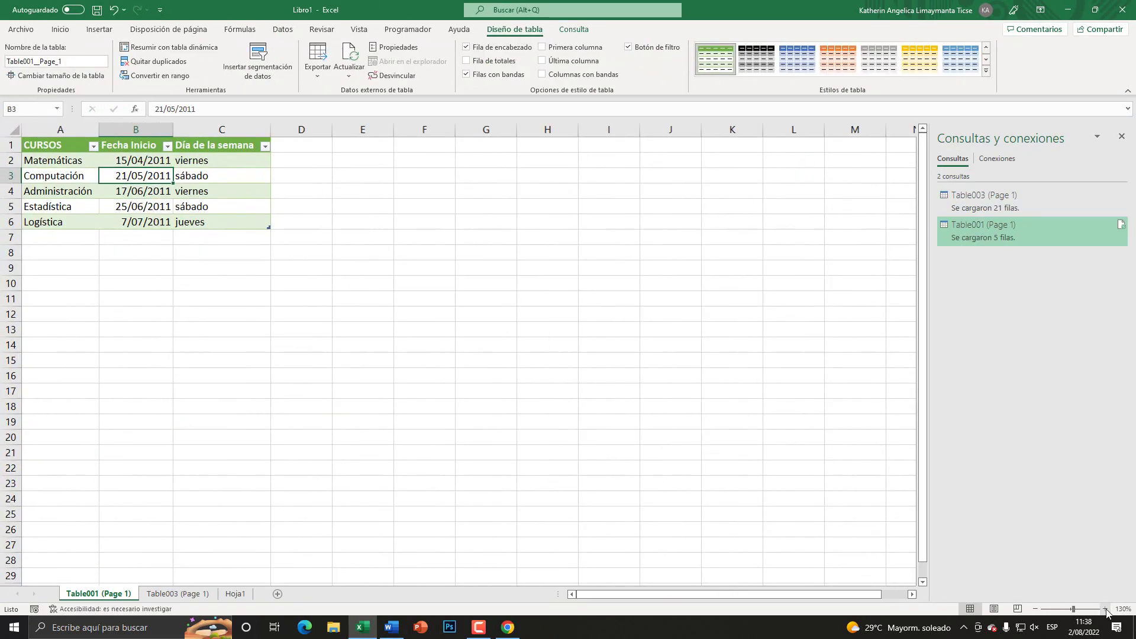
{"action": "left_click", "coordinate": [1104, 609]}
{"action": "left_click", "coordinate": [1104, 609]}
{"action": "left_click", "coordinate": [1105, 609]}
{"action": "left_click", "coordinate": [1105, 609]}
{"action": "left_click", "coordinate": [1104, 609]}
{"action": "left_click", "coordinate": [1105, 608]}
{"action": "left_click", "coordinate": [1104, 608]}
{"action": "left_click", "coordinate": [1105, 609]}
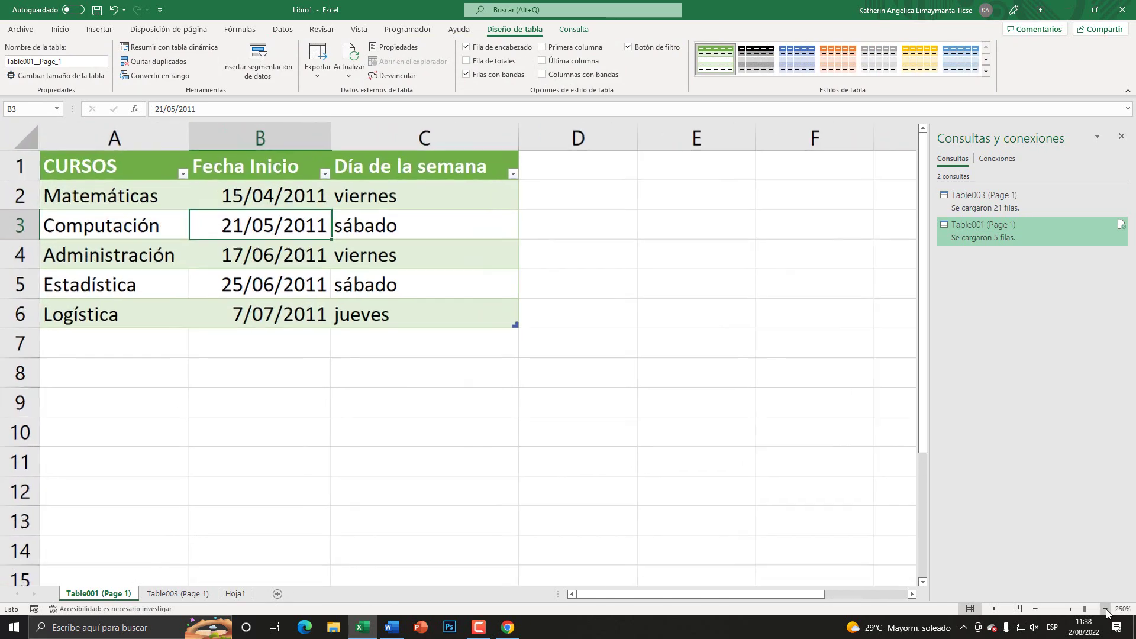
{"action": "left_click", "coordinate": [1105, 609]}
{"action": "left_click_drag", "start_coordinate": [356, 138], "coordinate": [445, 138]}
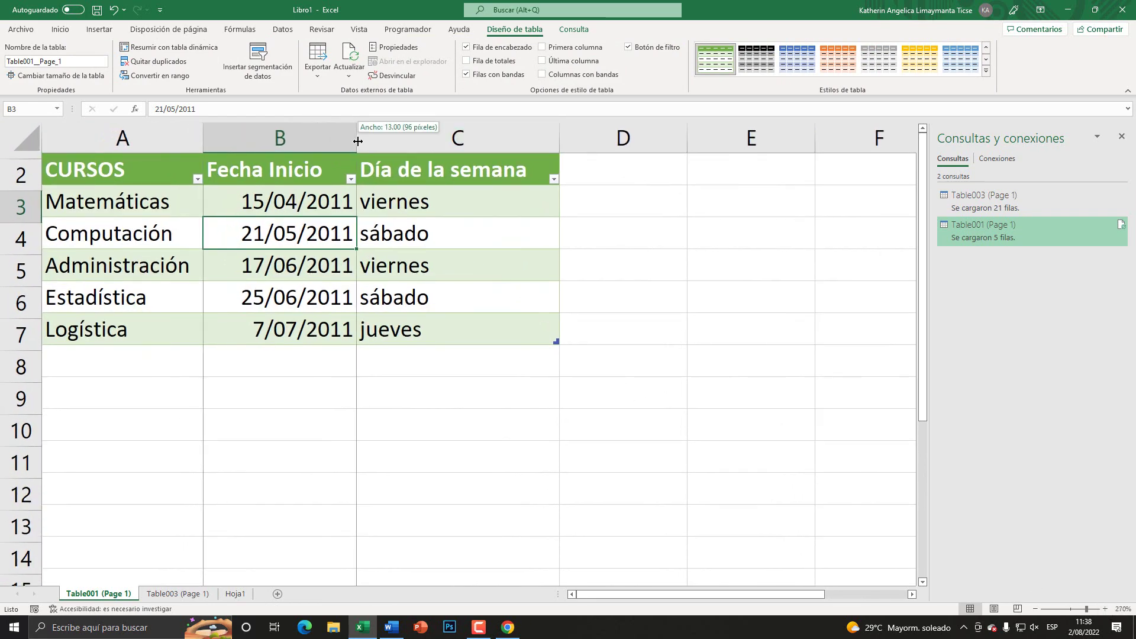
Step: Left-align the course table range A1:C6
{"action": "left_click_drag", "start_coordinate": [126, 178], "coordinate": [496, 314]}
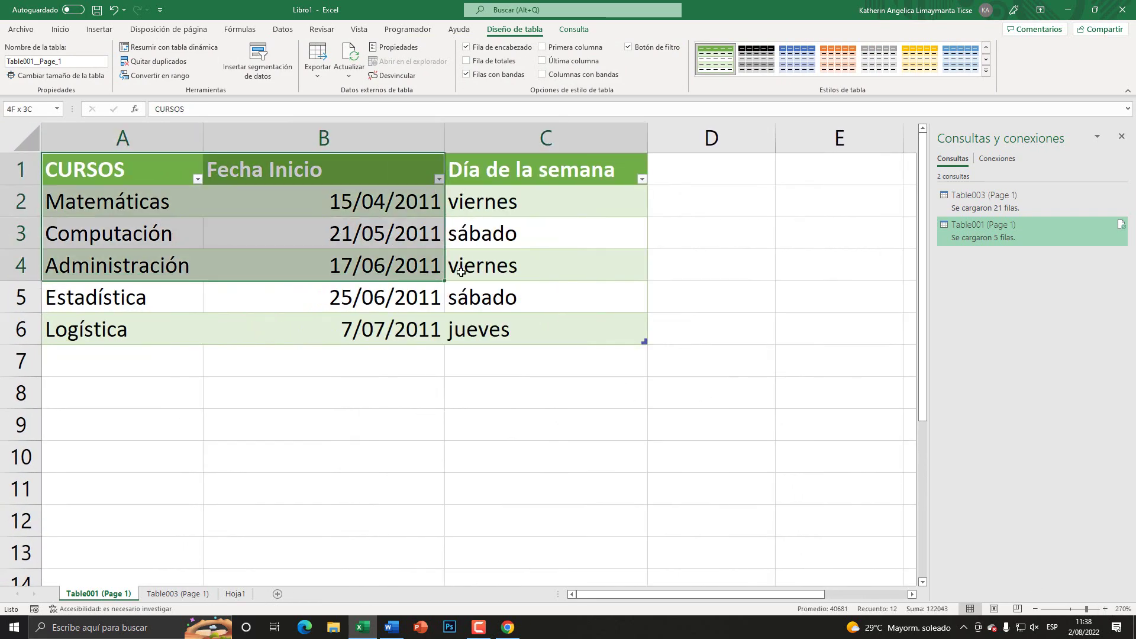
{"action": "left_click", "coordinate": [60, 29]}
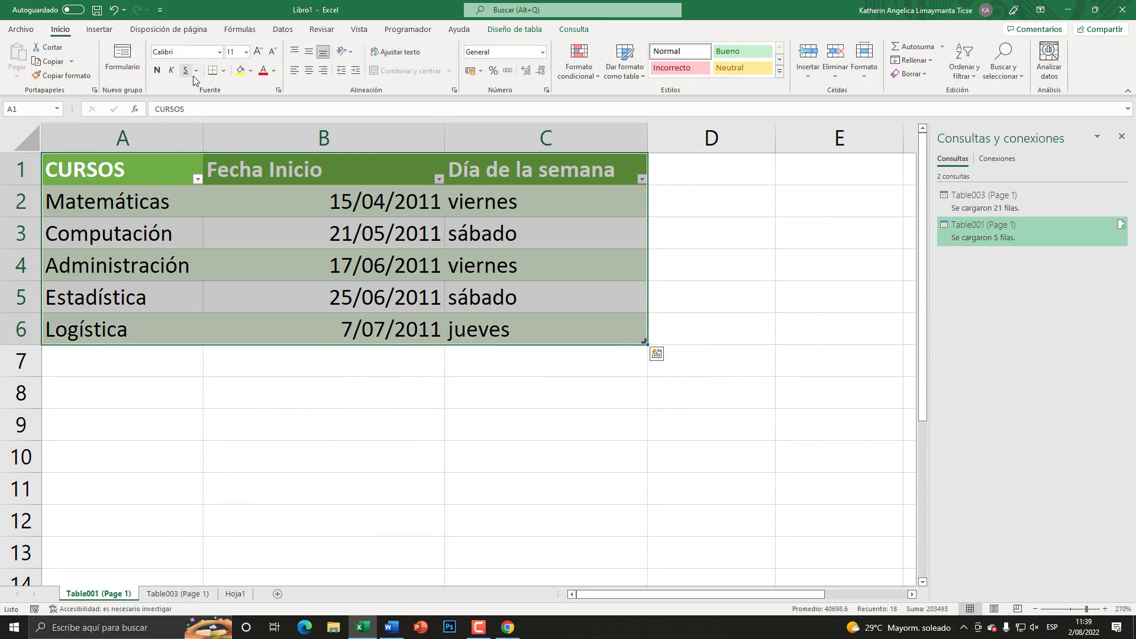
{"action": "left_click", "coordinate": [294, 71]}
{"action": "left_click", "coordinate": [343, 210]}
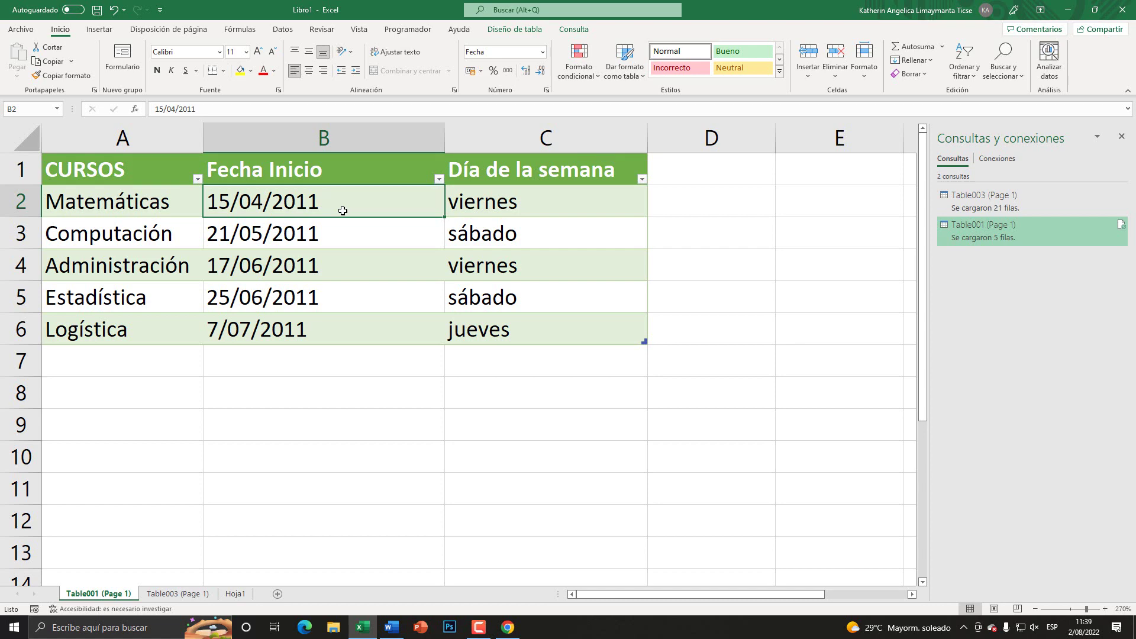
Step: Show the desktop and bring up the file options for pdf_a_excel_errores.pdf
{"action": "key", "text": "super+d"}
{"action": "left_click", "coordinate": [205, 271]}
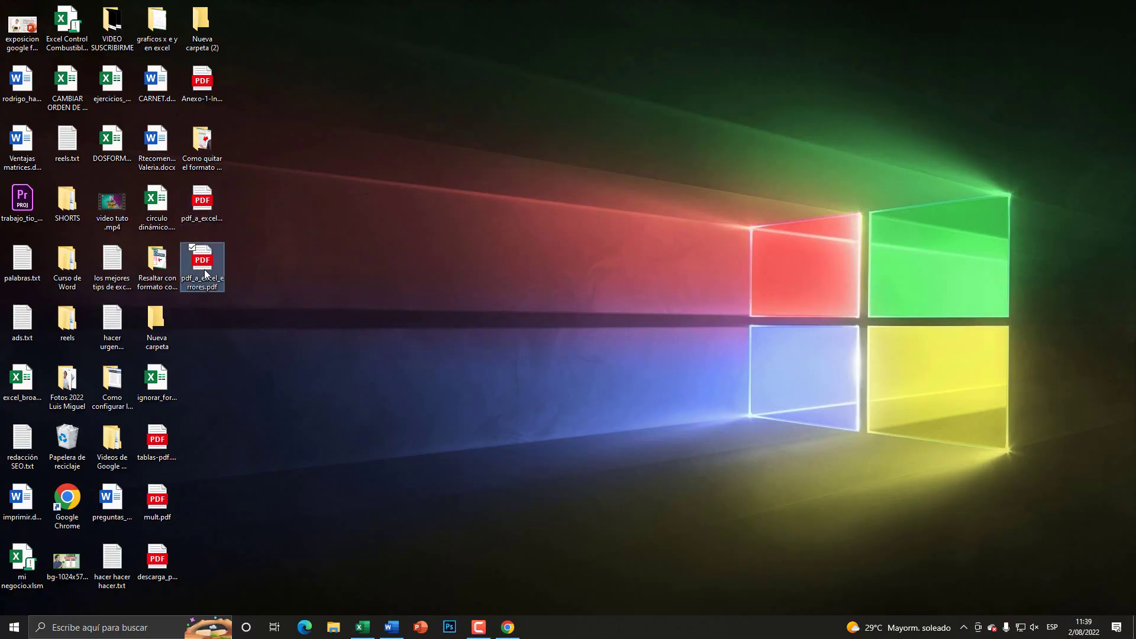
{"action": "right_click", "coordinate": [205, 271]}
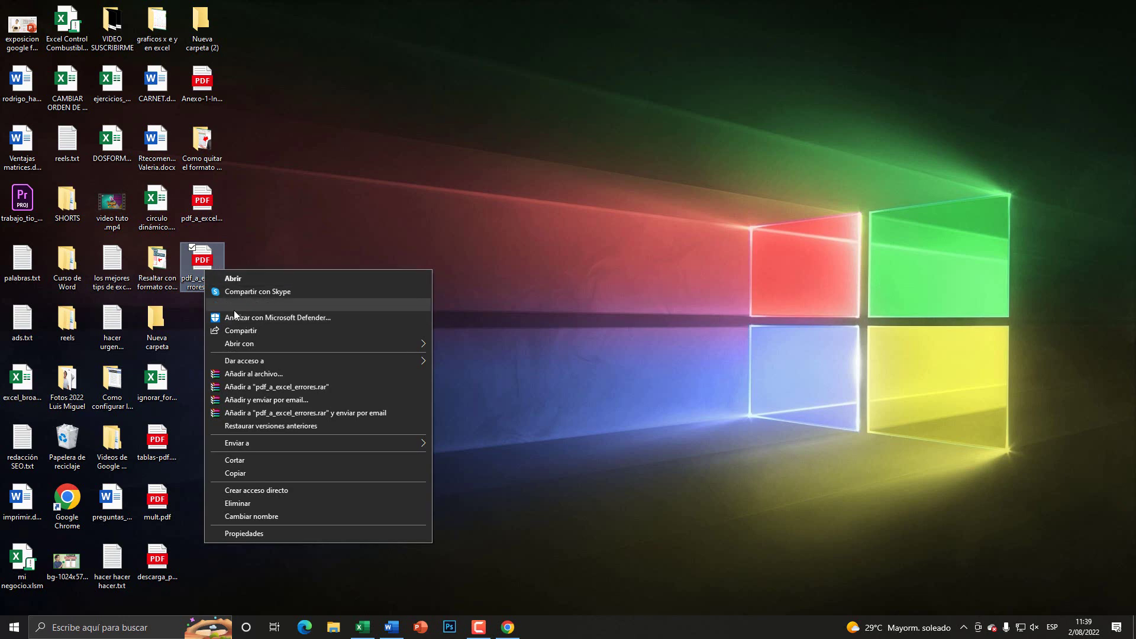
{"action": "left_click", "coordinate": [205, 264]}
{"action": "right_click", "coordinate": [205, 264]}
{"action": "mouse_move", "coordinate": [239, 343]}
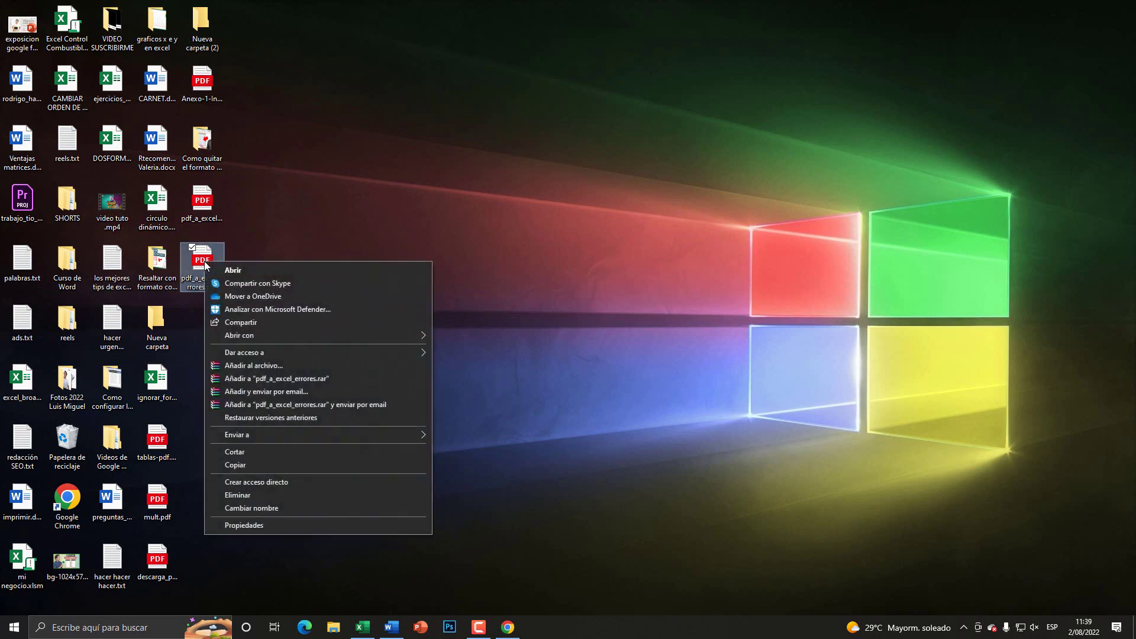
Step: Open pdf_a_excel_errores.pdf in Google Chrome and zoom into the page
{"action": "left_click", "coordinate": [462, 350]}
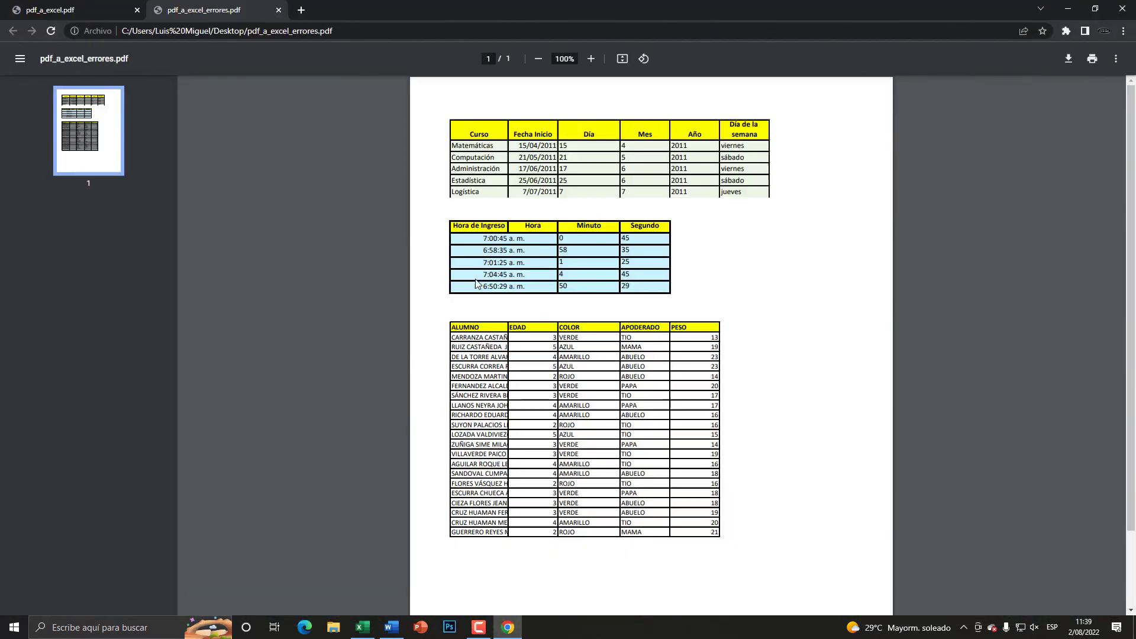
{"action": "left_click", "coordinate": [590, 59]}
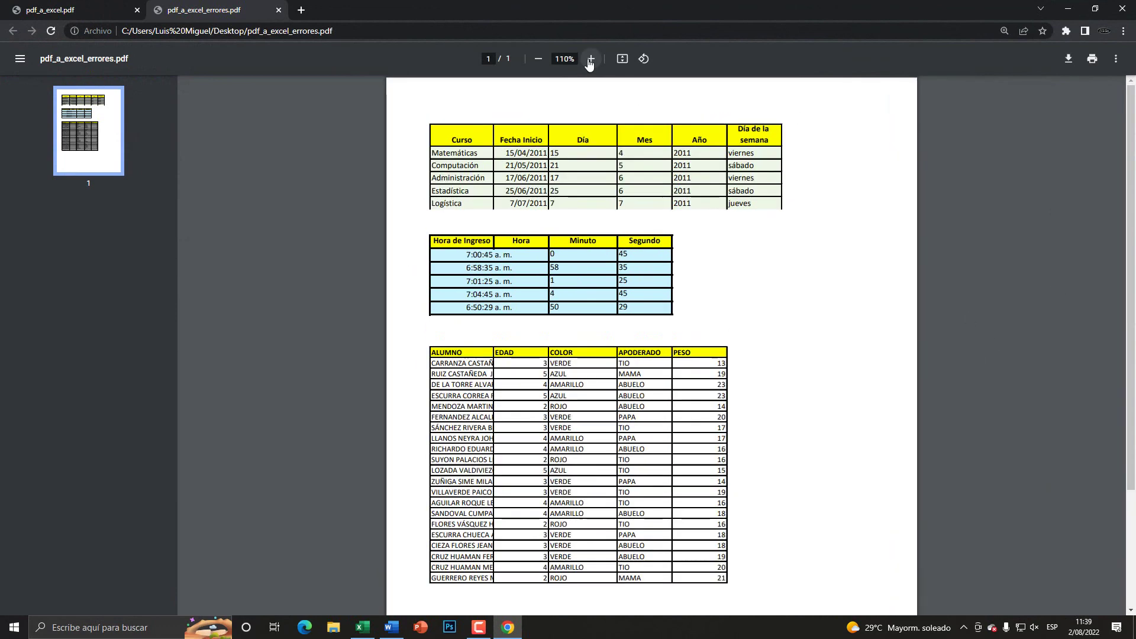
{"action": "left_click", "coordinate": [590, 59]}
{"action": "left_click", "coordinate": [591, 59]}
{"action": "left_click", "coordinate": [590, 58]}
{"action": "left_click", "coordinate": [591, 58]}
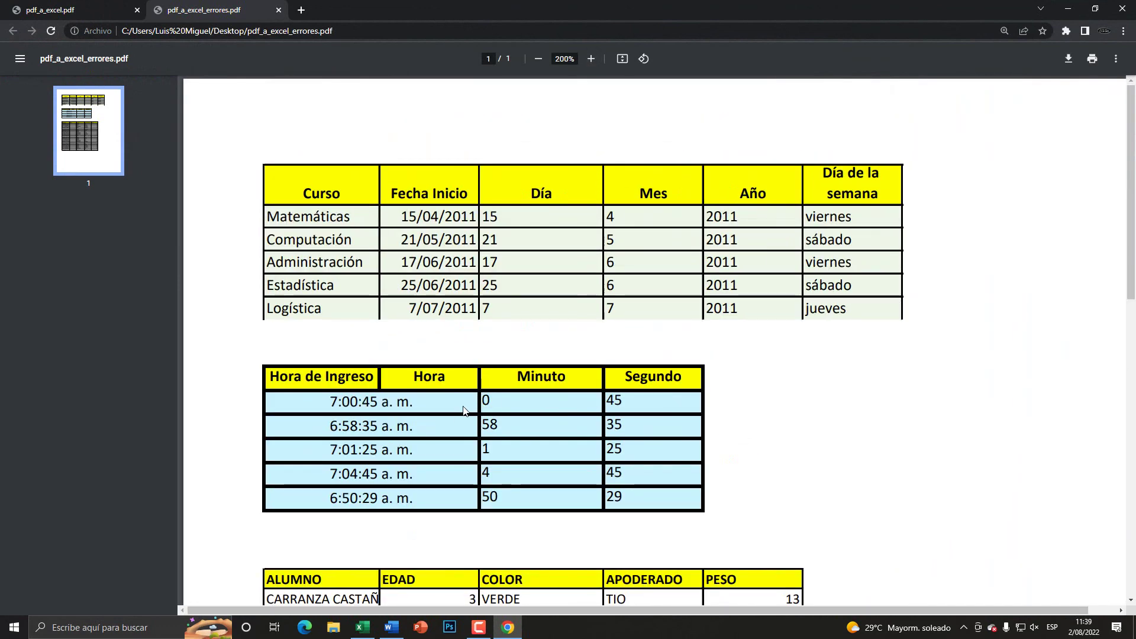
{"action": "scroll", "coordinate": [459, 396], "scroll_direction": "down", "scroll_amount": 1}
Step: Select the Hora de Ingreso header and the times 7:00:45 a. m. and 7:01:25 a. m. to inspect them
{"action": "left_click_drag", "start_coordinate": [329, 349], "coordinate": [461, 345]}
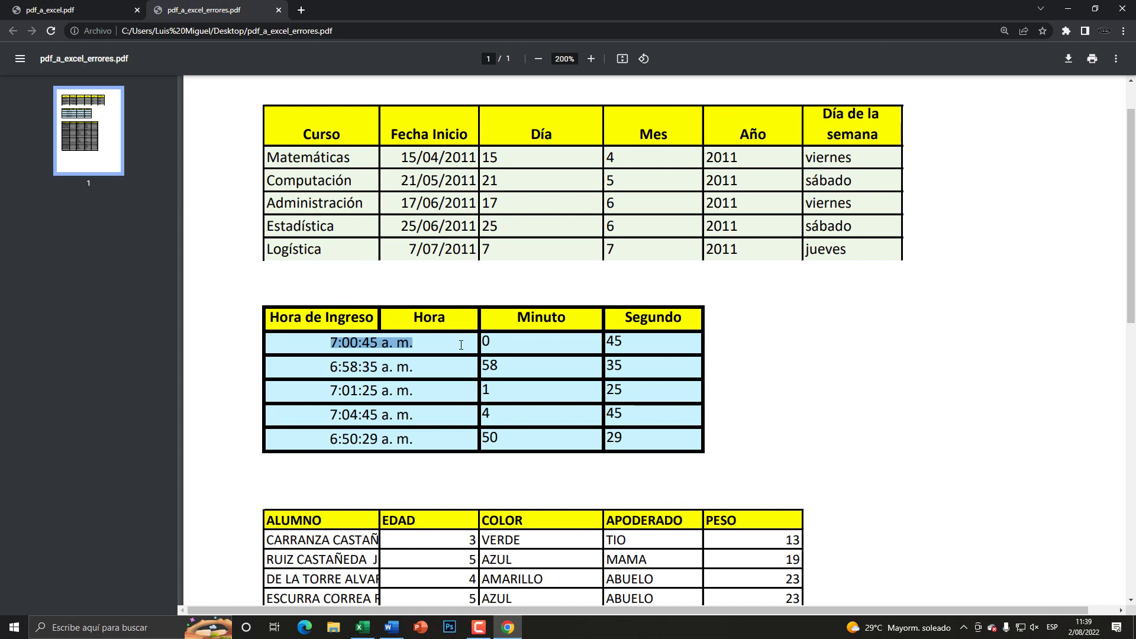
{"action": "left_click_drag", "start_coordinate": [410, 342], "coordinate": [338, 342]}
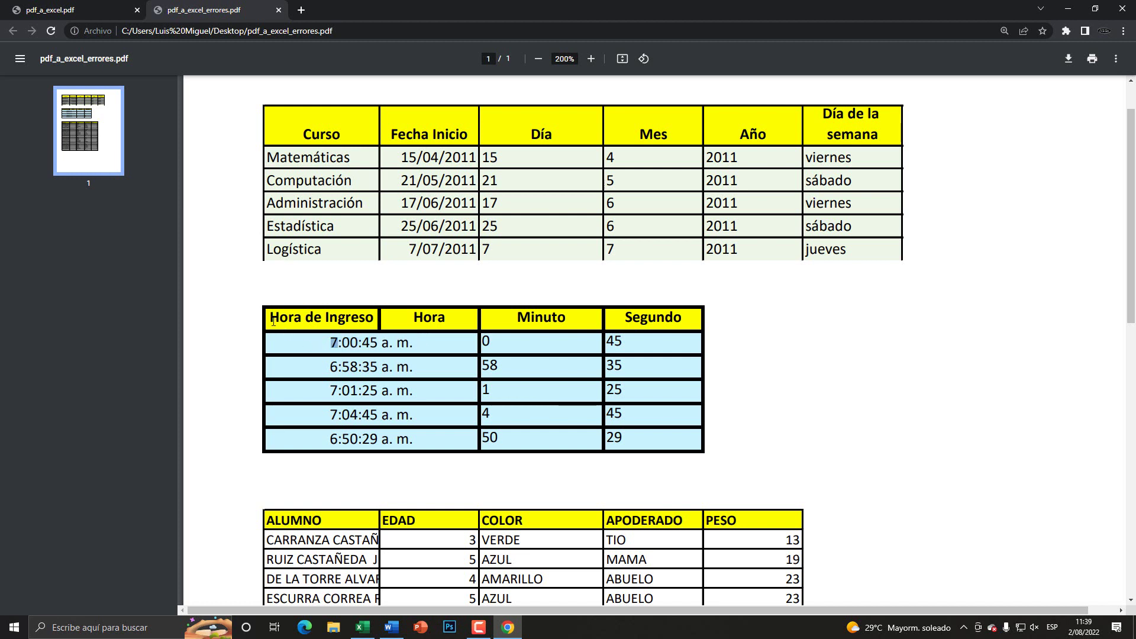
{"action": "left_click_drag", "start_coordinate": [269, 318], "coordinate": [447, 318]}
{"action": "left_click_drag", "start_coordinate": [331, 342], "coordinate": [418, 349]}
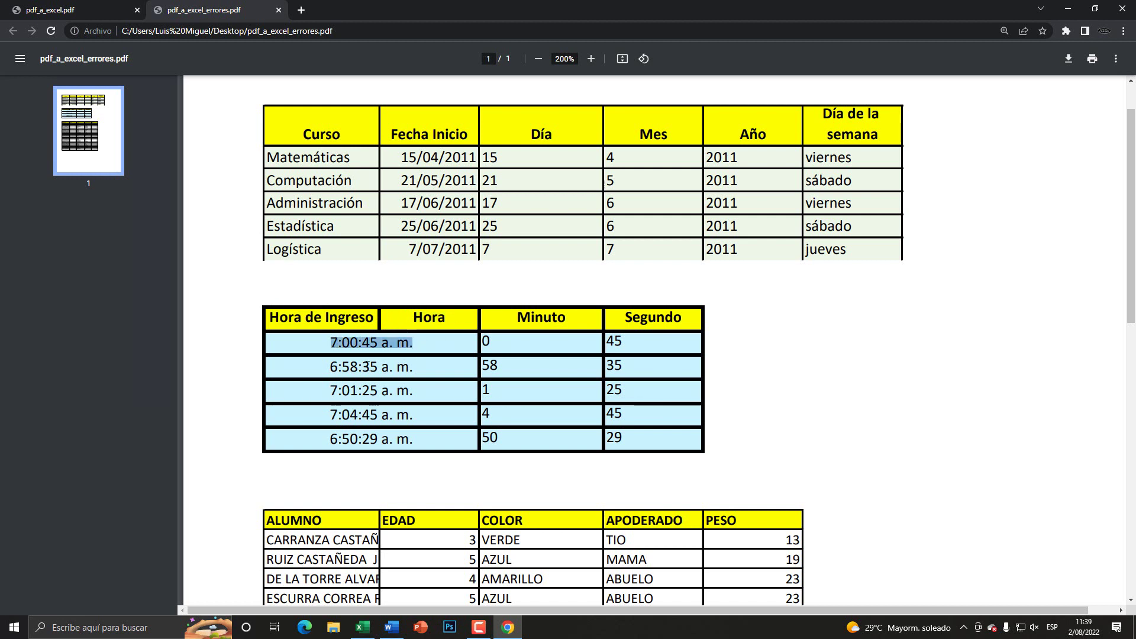
{"action": "left_click_drag", "start_coordinate": [330, 390], "coordinate": [426, 389]}
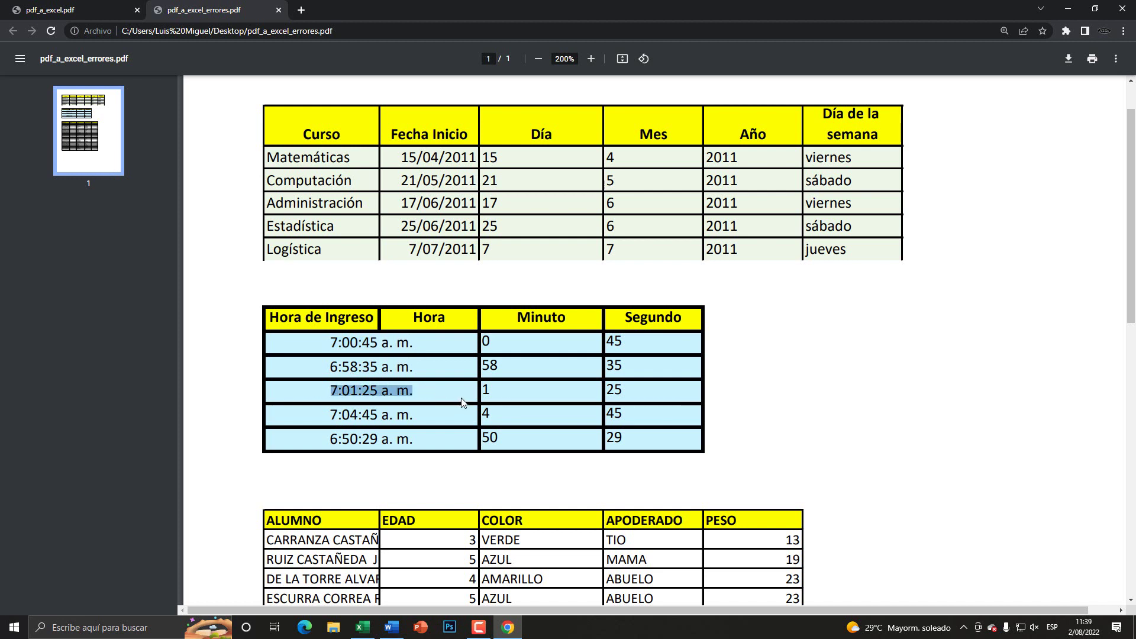
{"action": "scroll", "coordinate": [462, 402], "scroll_direction": "down", "scroll_amount": 2}
Step: Scroll to the ALUMNO student table and select the names down its column
{"action": "scroll", "coordinate": [415, 426], "scroll_direction": "down", "scroll_amount": 1}
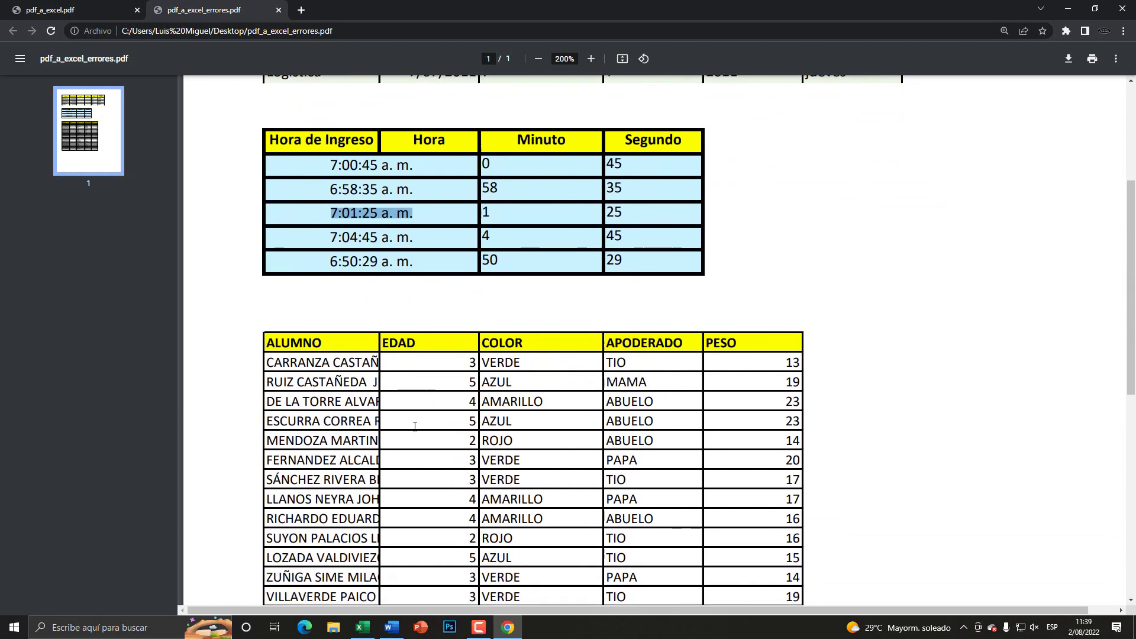
{"action": "scroll", "coordinate": [415, 426], "scroll_direction": "up", "scroll_amount": 2}
{"action": "scroll", "coordinate": [408, 431], "scroll_direction": "down", "scroll_amount": 2}
{"action": "scroll", "coordinate": [395, 445], "scroll_direction": "down", "scroll_amount": 1}
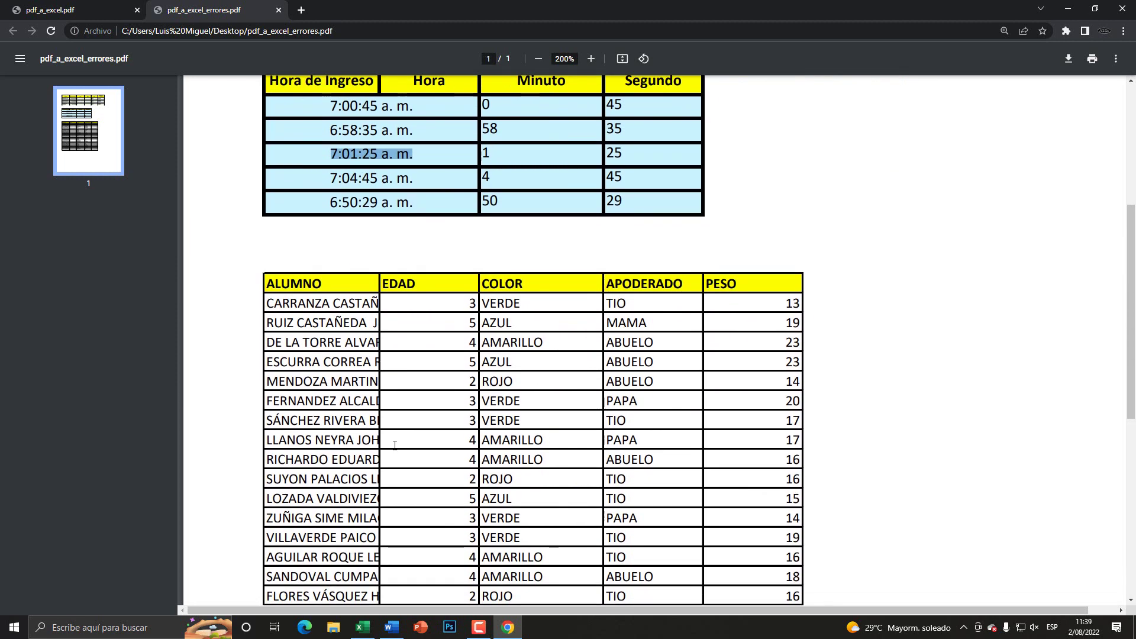
{"action": "scroll", "coordinate": [394, 445], "scroll_direction": "down", "scroll_amount": 2}
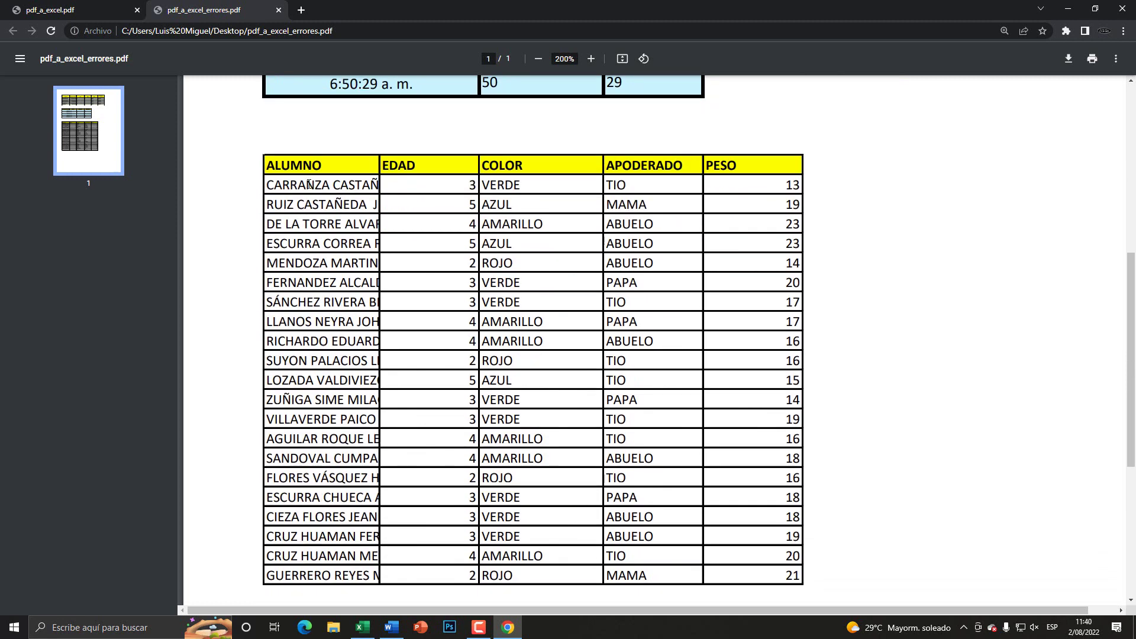
{"action": "mouse_move", "coordinate": [308, 184]}
{"action": "left_mouse_down"}
{"action": "mouse_move", "coordinate": [331, 371]}
{"action": "mouse_move", "coordinate": [324, 306]}
{"action": "mouse_move", "coordinate": [379, 305]}
{"action": "left_mouse_up"}
{"action": "scroll", "coordinate": [326, 190], "scroll_direction": "up", "scroll_amount": 2}
{"action": "scroll", "coordinate": [368, 424], "scroll_direction": "down", "scroll_amount": 3}
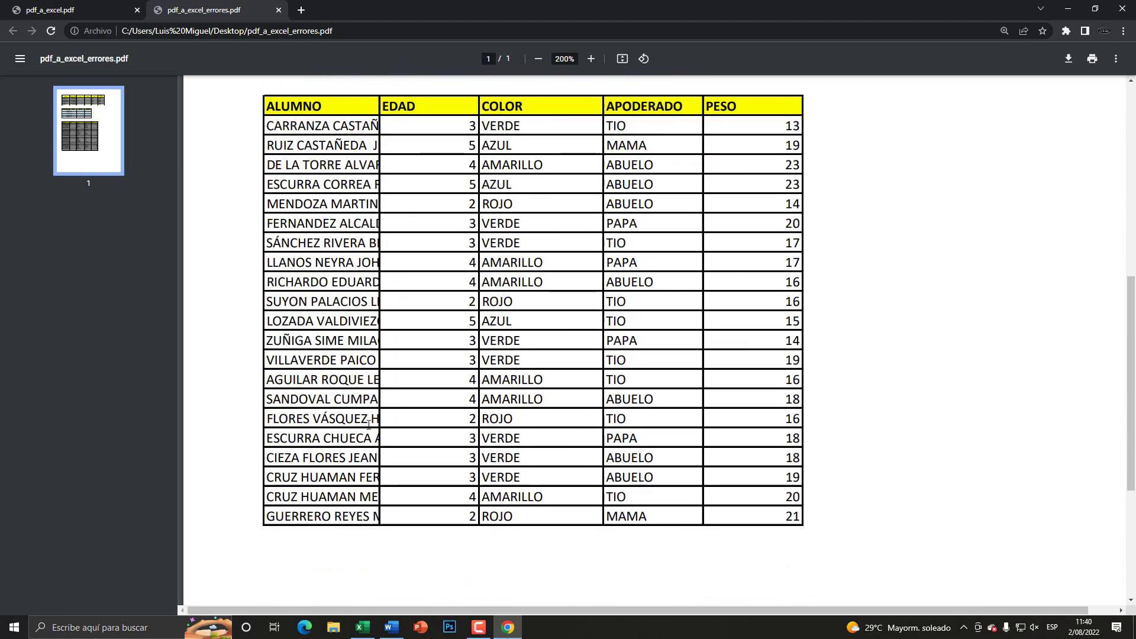
{"action": "scroll", "coordinate": [368, 424], "scroll_direction": "up", "scroll_amount": 1}
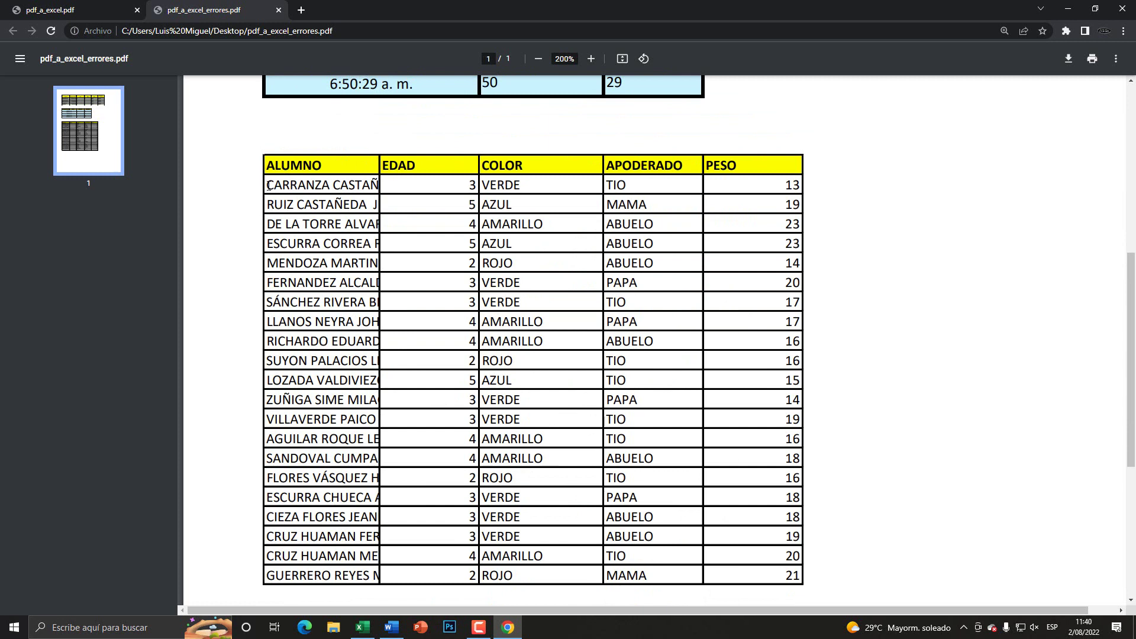
Step: Check the cut-off first student name, then return to the Excel workbook
{"action": "left_click_drag", "start_coordinate": [268, 186], "coordinate": [379, 186]}
{"action": "left_click", "coordinate": [365, 243]}
{"action": "left_click_drag", "start_coordinate": [267, 185], "coordinate": [383, 186]}
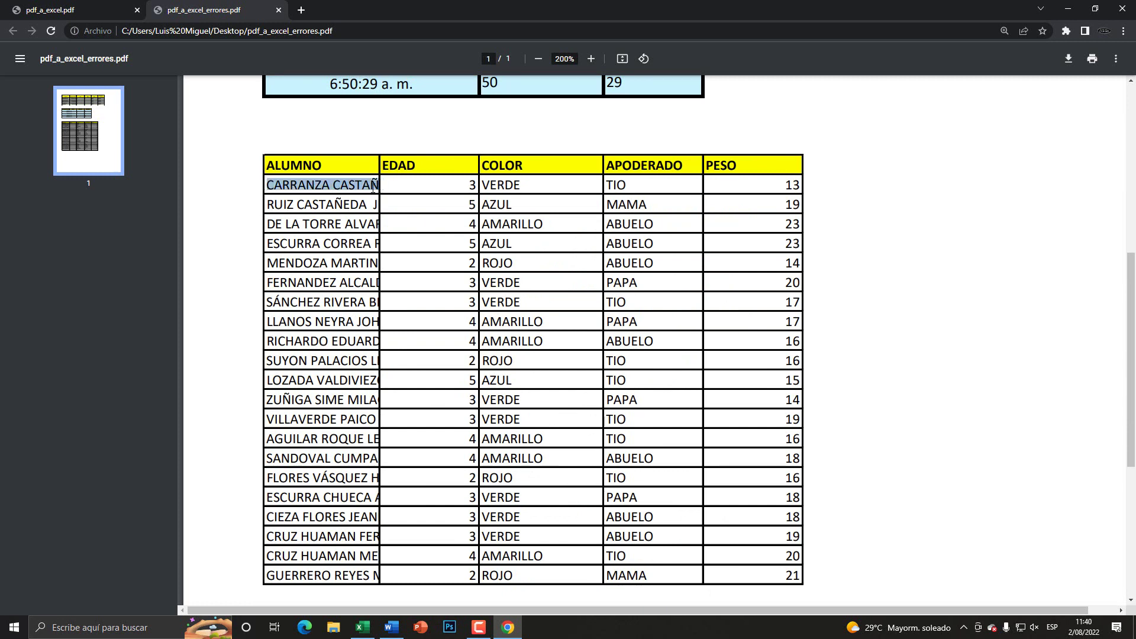
{"action": "left_click", "coordinate": [392, 218]}
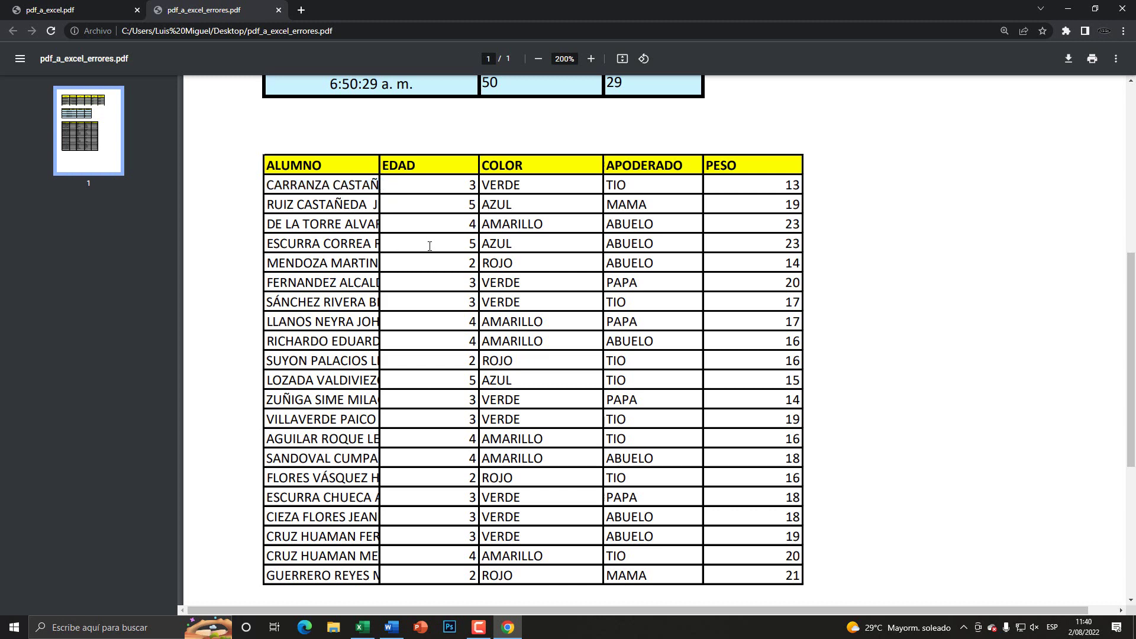
{"action": "left_click", "coordinate": [363, 627]}
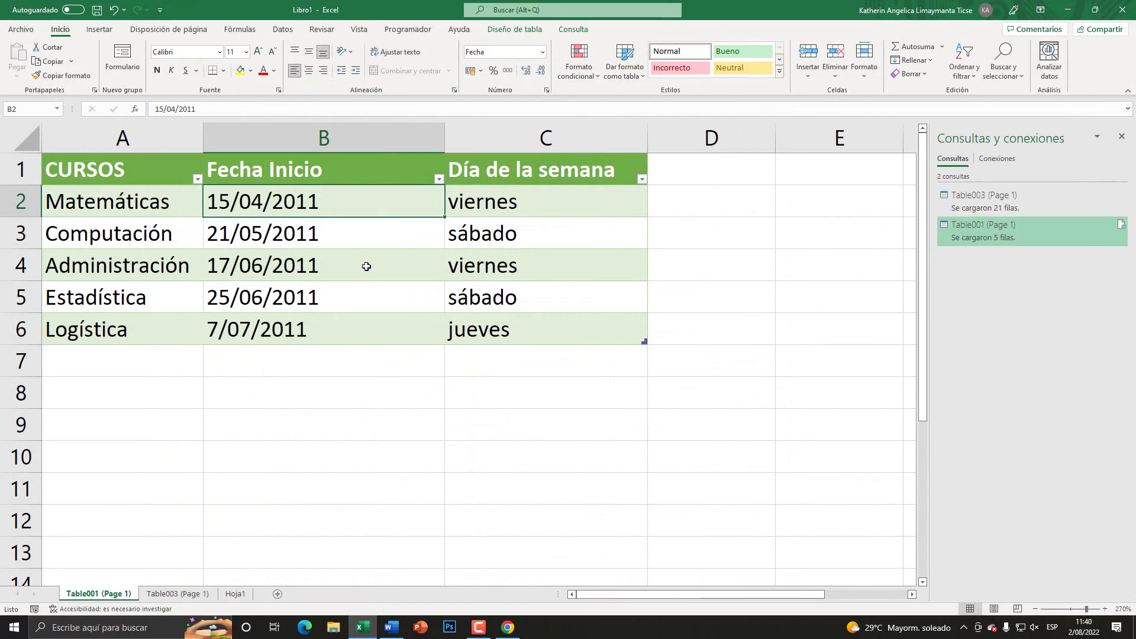
Step: Import Table003 (Page 1) from Desktop's pdf_a_excel_errores.pdf into a new sheet via Desde PDF
{"action": "left_click", "coordinate": [275, 418]}
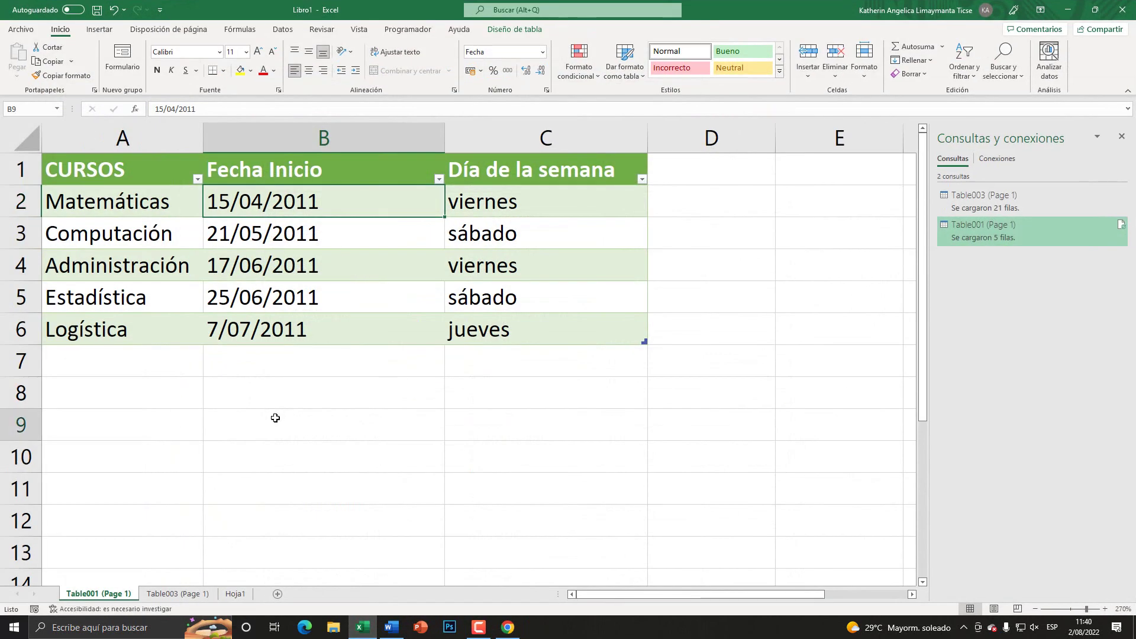
{"action": "left_click", "coordinate": [283, 29]}
{"action": "left_click", "coordinate": [19, 62]}
{"action": "mouse_move", "coordinate": [60, 98]}
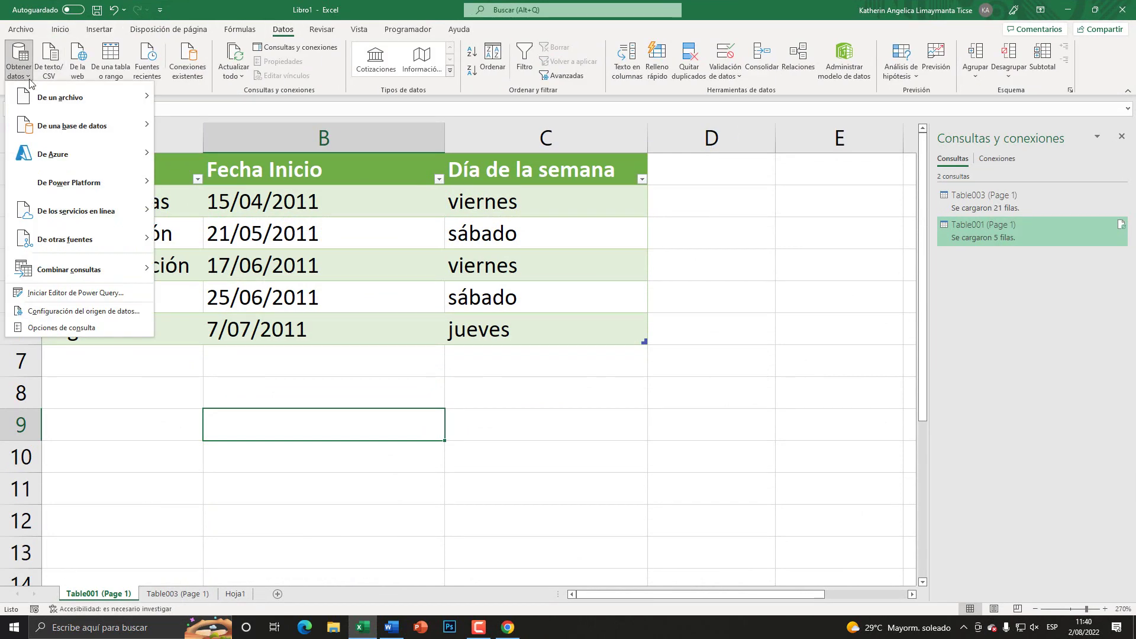
{"action": "left_click", "coordinate": [200, 212]}
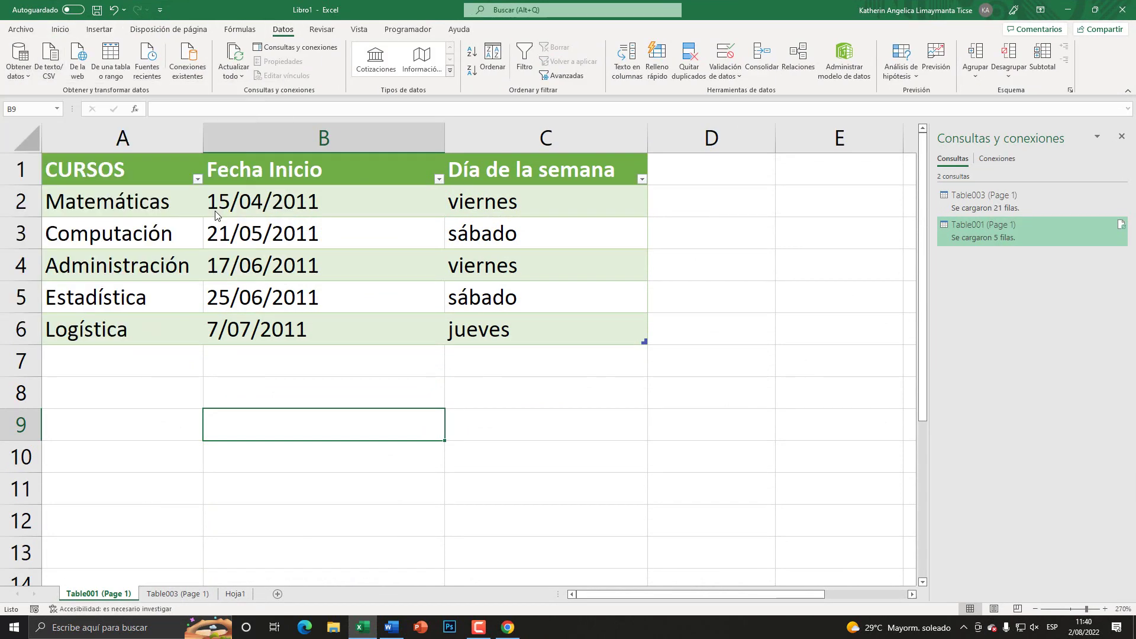
{"action": "left_click", "coordinate": [289, 169]}
{"action": "left_click", "coordinate": [308, 183]}
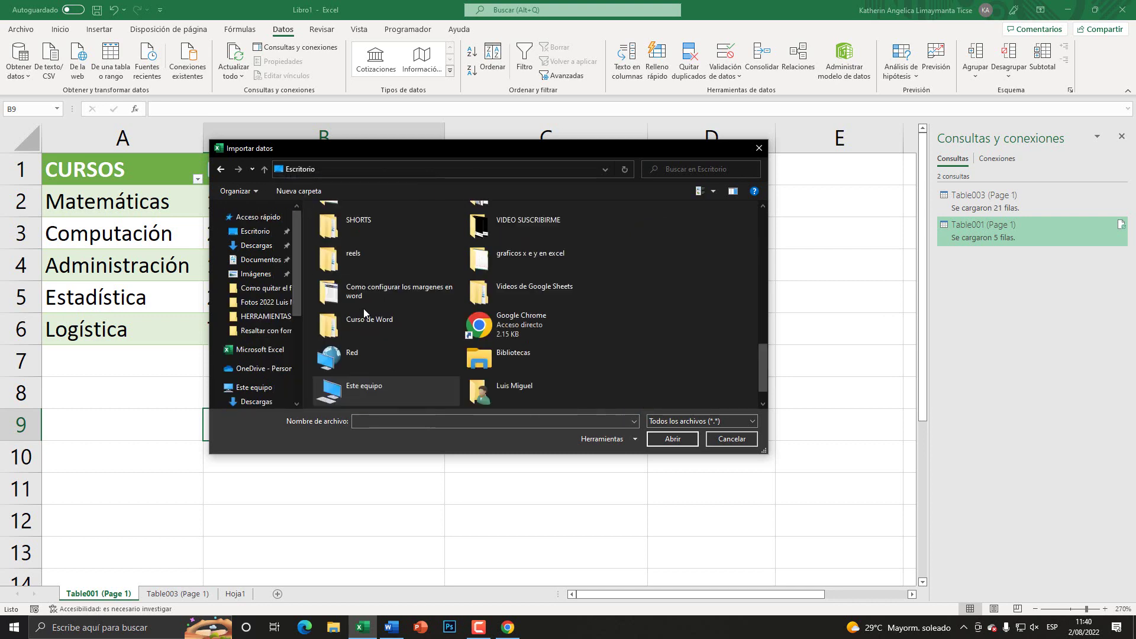
{"action": "left_click", "coordinate": [374, 226]}
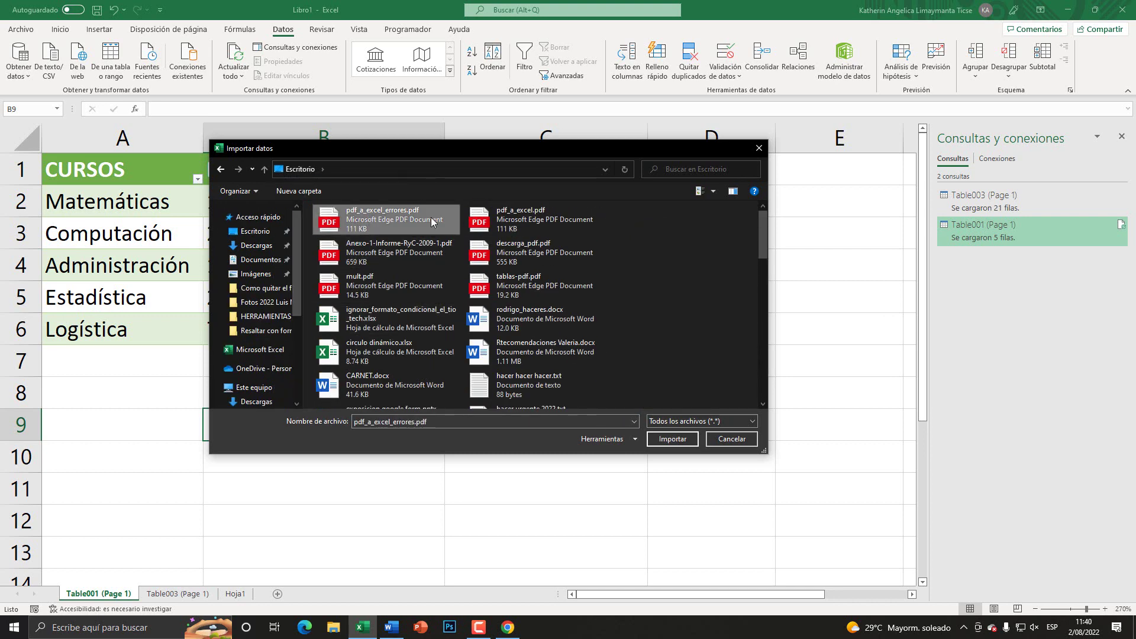
{"action": "double_click", "coordinate": [374, 226]}
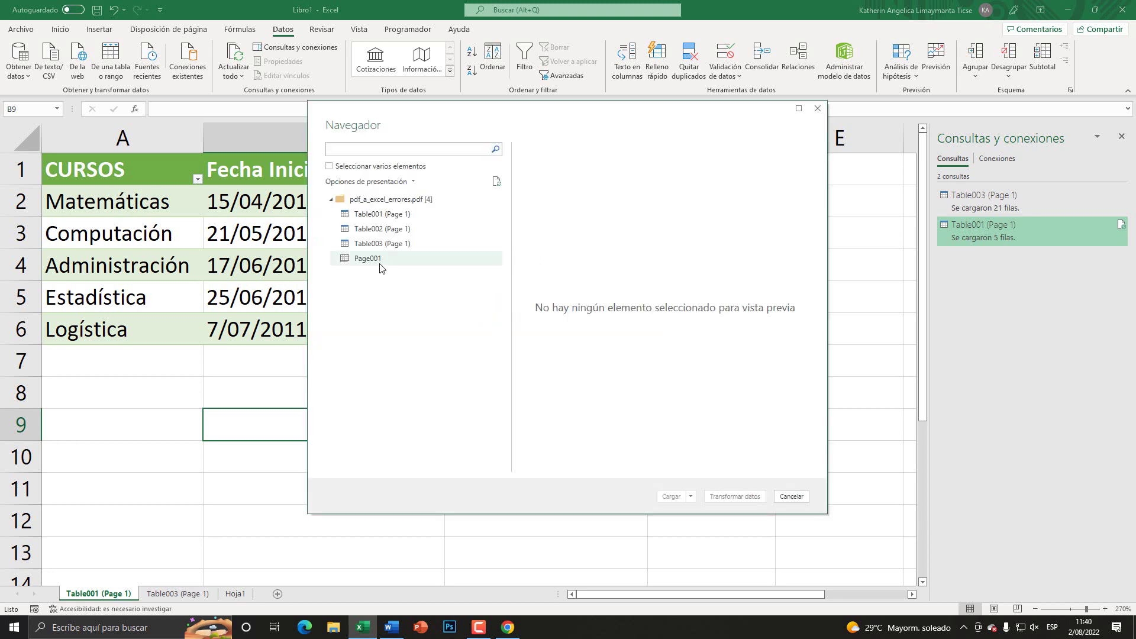
{"action": "left_click", "coordinate": [390, 246]}
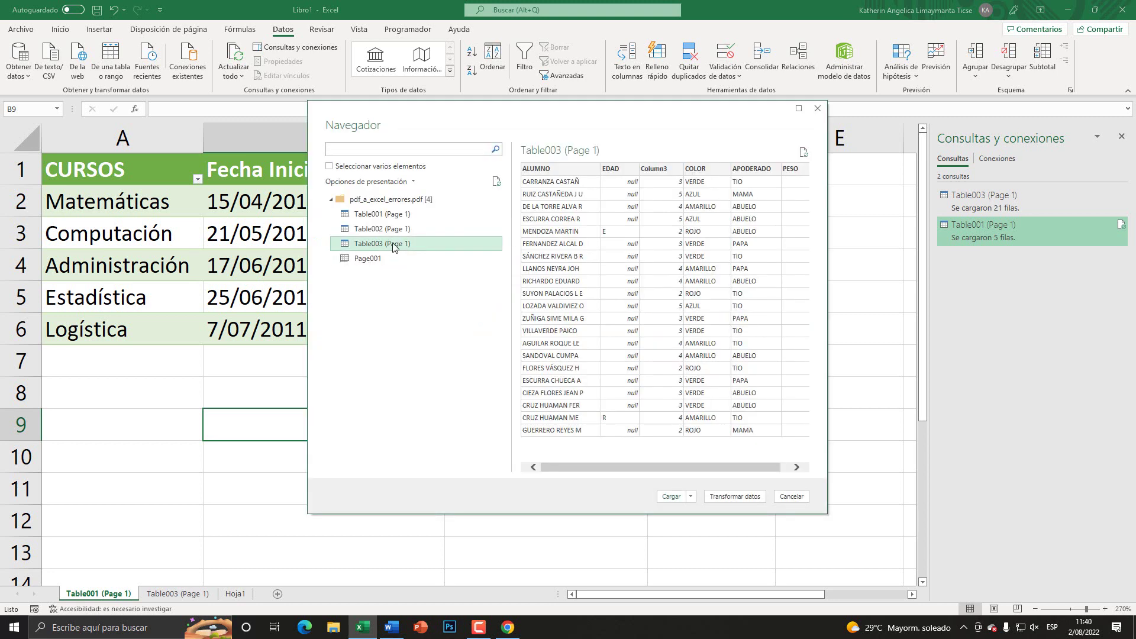
{"action": "left_click", "coordinate": [670, 496]}
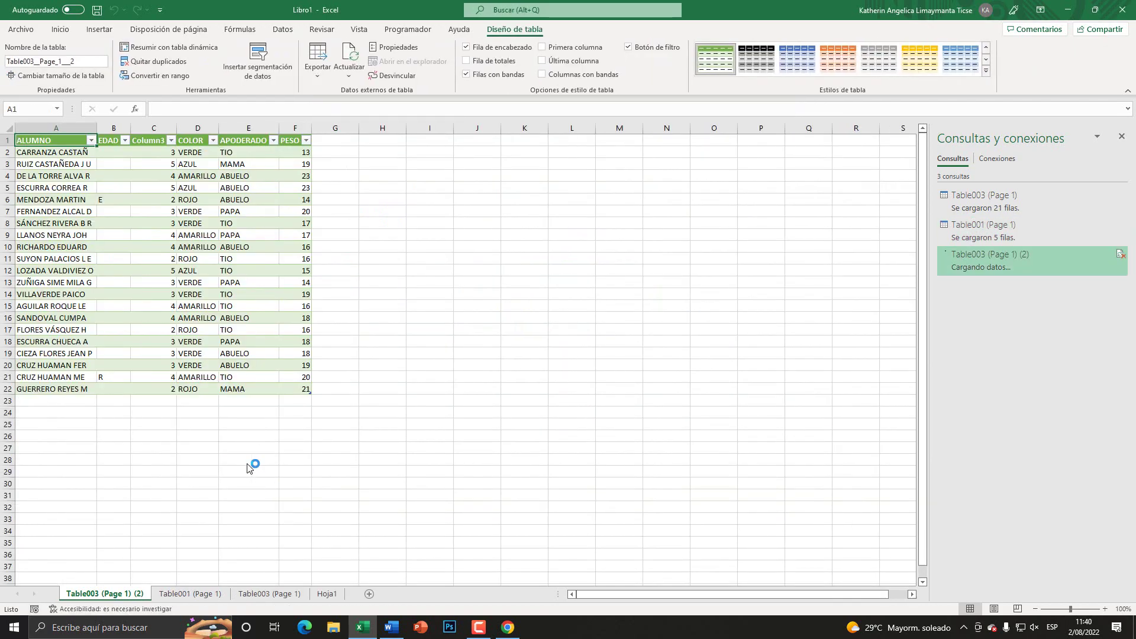
Step: Zoom in and widen column A so the student names in A2:A22 show fully
{"action": "double_click", "coordinate": [1105, 609]}
{"action": "double_click", "coordinate": [1106, 608]}
{"action": "triple_click", "coordinate": [1105, 609]}
{"action": "left_click", "coordinate": [1105, 609]}
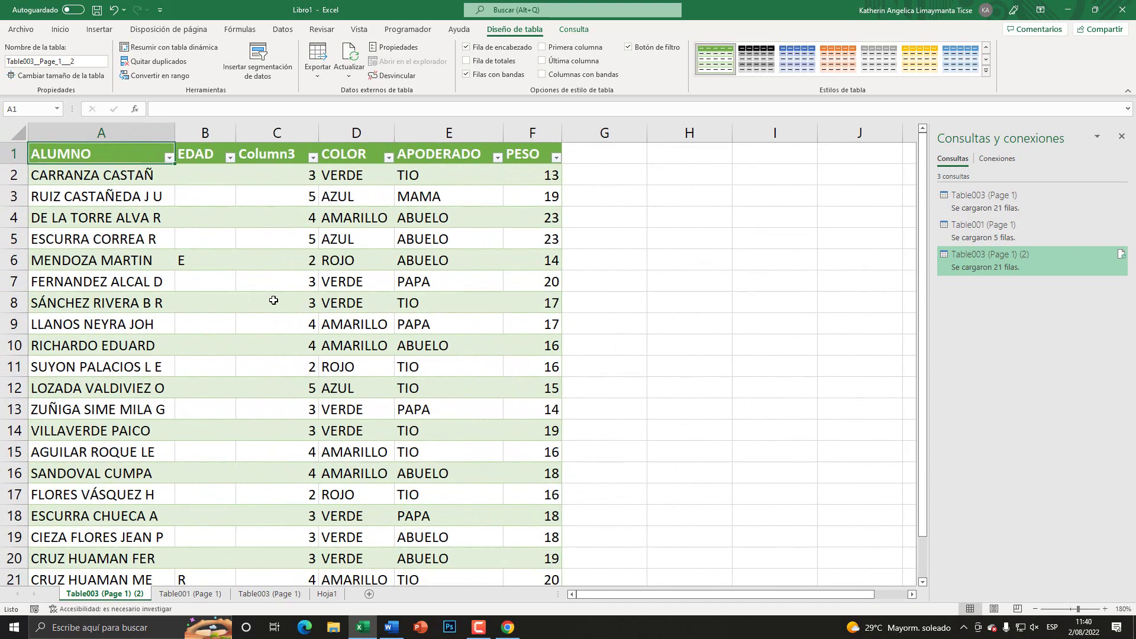
{"action": "left_click_drag", "start_coordinate": [175, 134], "coordinate": [241, 133]}
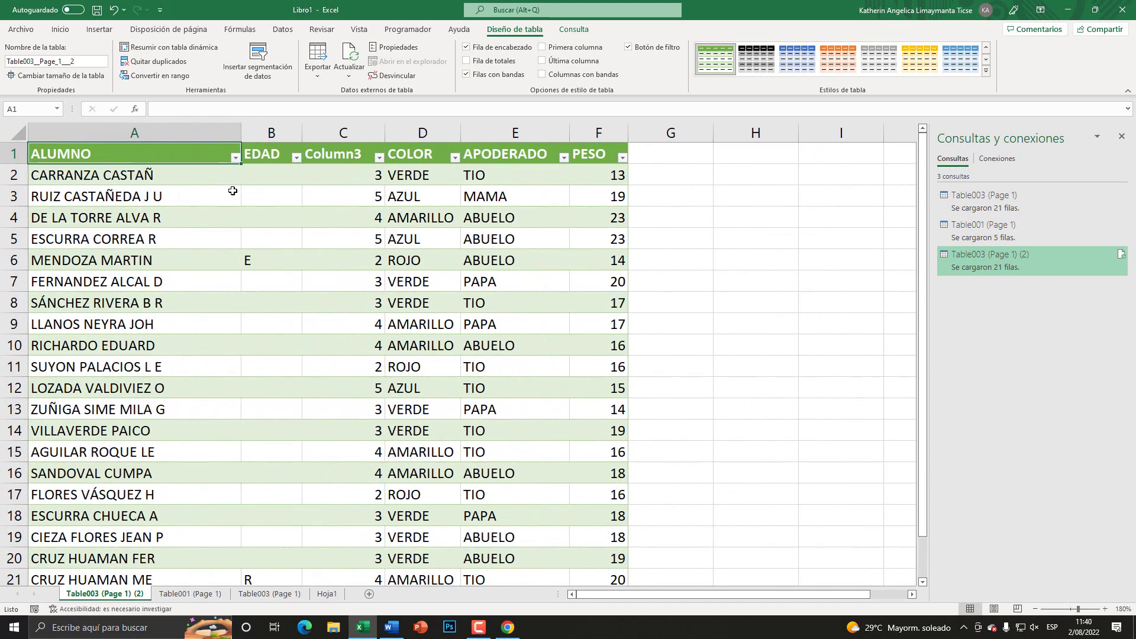
{"action": "left_click_drag", "start_coordinate": [137, 180], "coordinate": [113, 529]}
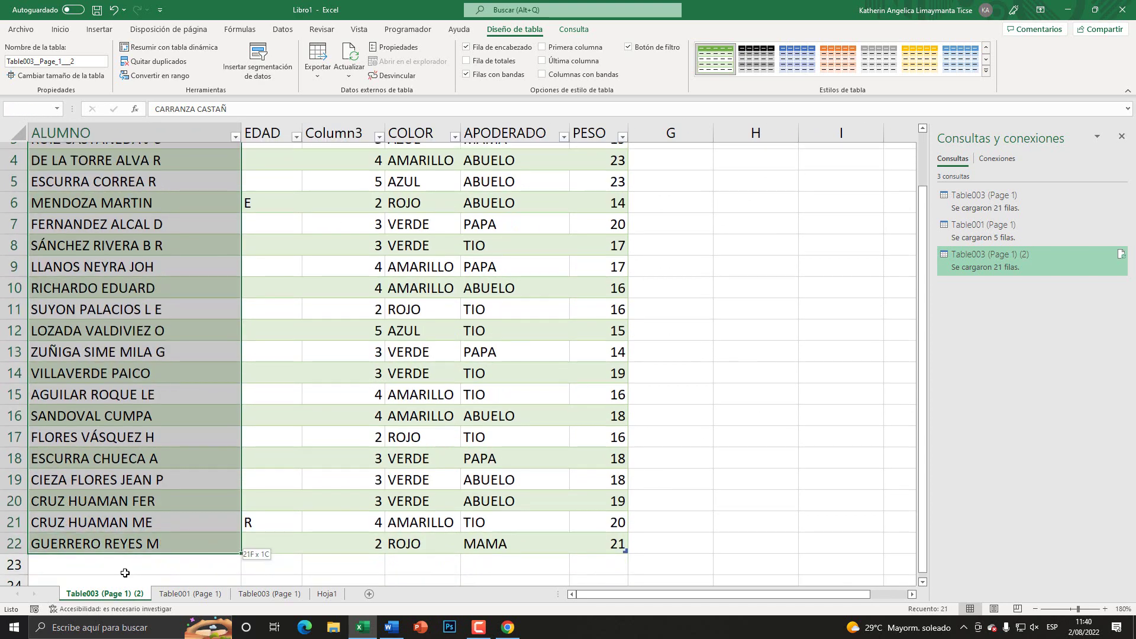
{"action": "left_click", "coordinate": [113, 494]}
{"action": "scroll", "coordinate": [130, 462], "scroll_direction": "up", "scroll_amount": 1}
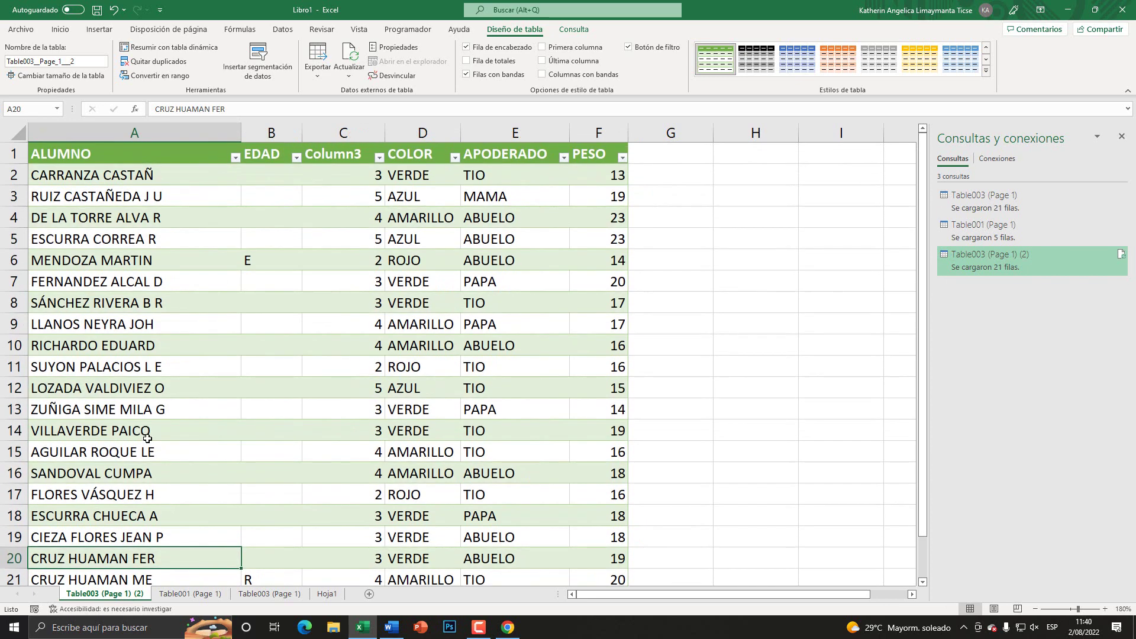
Step: Check the mostly empty EDAD cells with stray E entries, then select Column3 holding the ages
{"action": "left_click", "coordinate": [263, 167]}
{"action": "left_click", "coordinate": [267, 166]}
{"action": "left_click", "coordinate": [268, 168]}
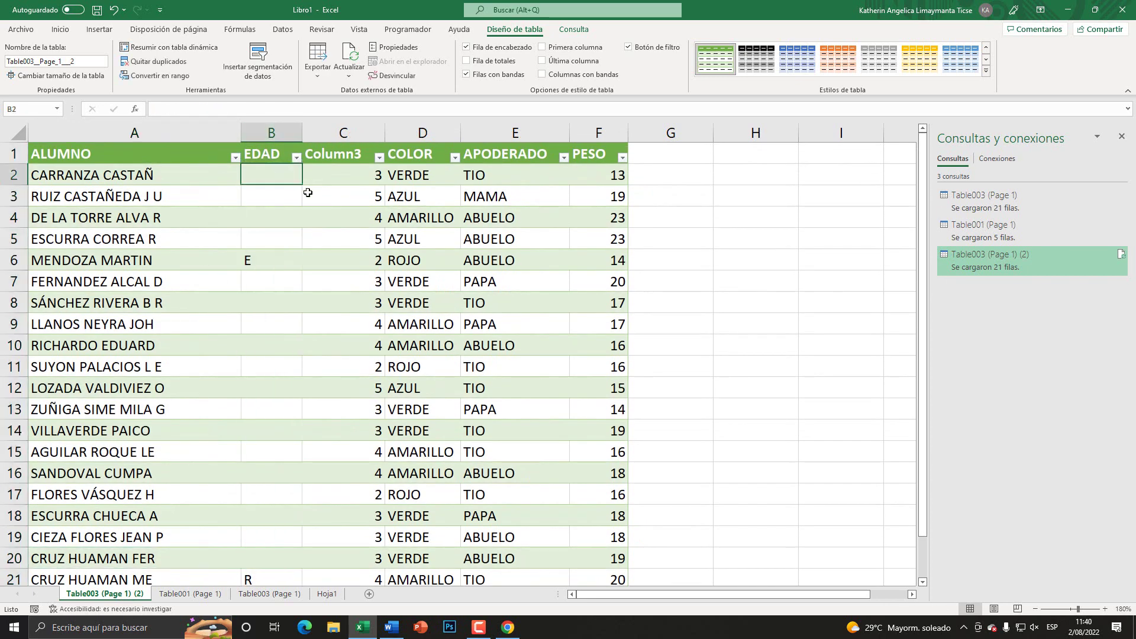
{"action": "left_click", "coordinate": [273, 213]}
{"action": "left_click", "coordinate": [256, 264]}
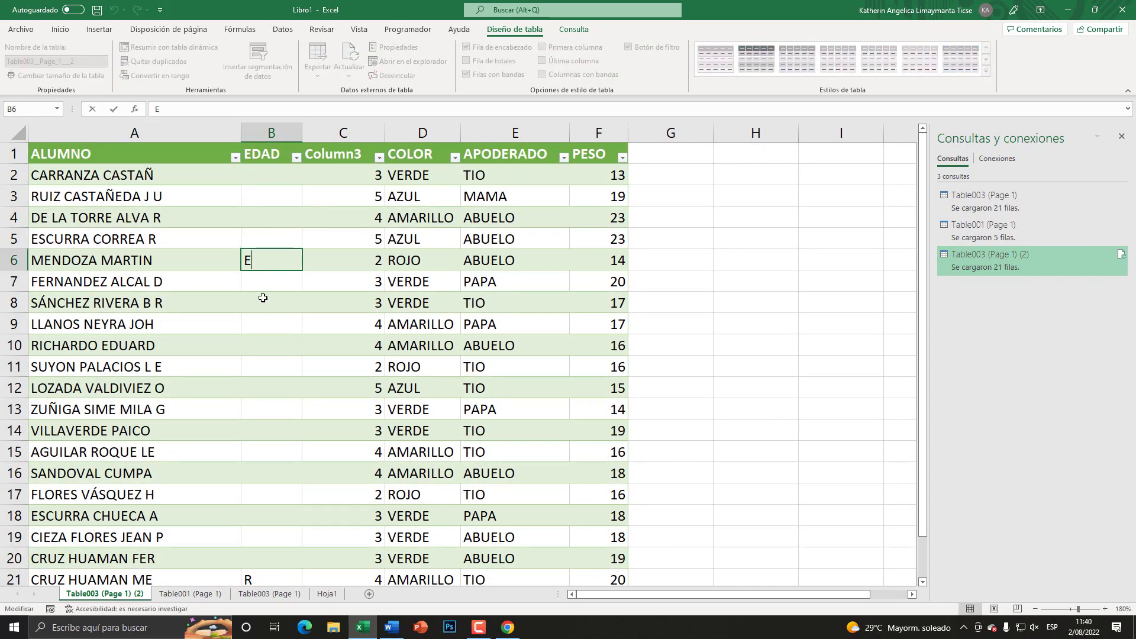
{"action": "left_click", "coordinate": [264, 299]}
{"action": "left_click", "coordinate": [259, 260]}
{"action": "left_click", "coordinate": [259, 362]}
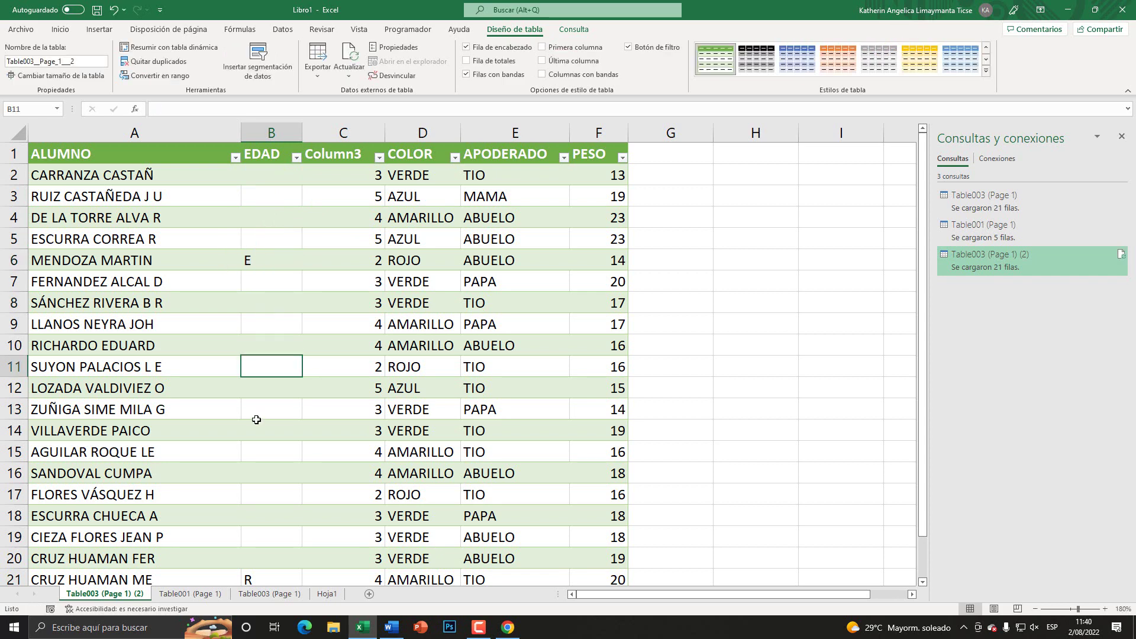
{"action": "scroll", "coordinate": [261, 422], "scroll_direction": "down", "scroll_amount": 7}
{"action": "scroll", "coordinate": [261, 423], "scroll_direction": "up", "scroll_amount": 5}
{"action": "scroll", "coordinate": [261, 423], "scroll_direction": "up", "scroll_amount": 2}
{"action": "left_click", "coordinate": [358, 131]}
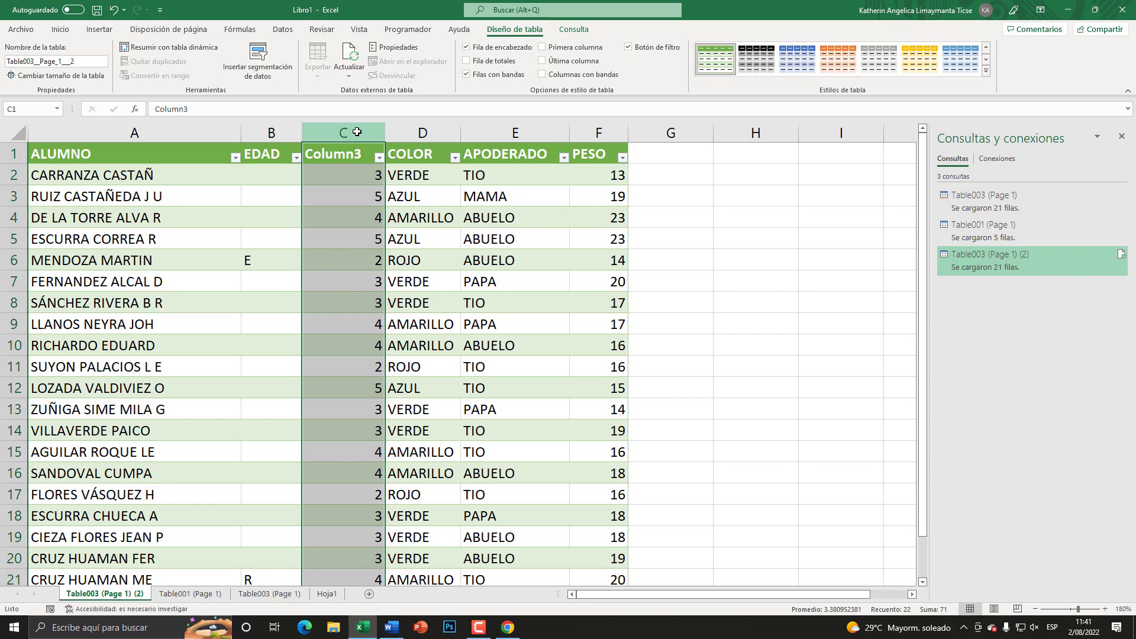
{"action": "left_click", "coordinate": [260, 593]}
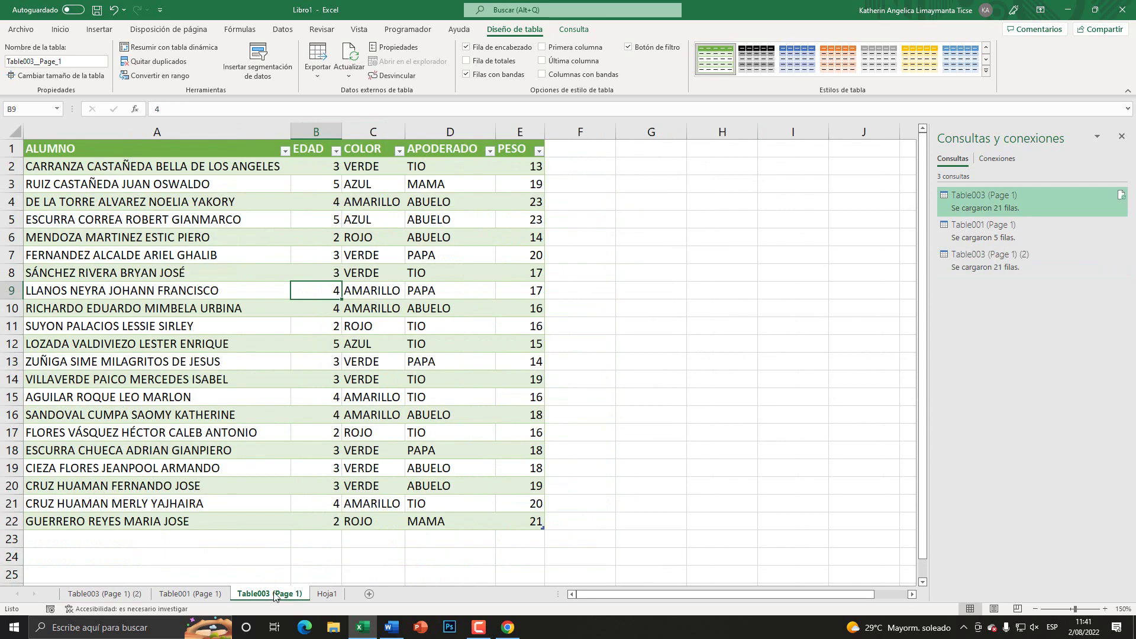
{"action": "left_click", "coordinate": [189, 594]}
{"action": "left_click", "coordinate": [269, 594]}
{"action": "left_click", "coordinate": [320, 271]}
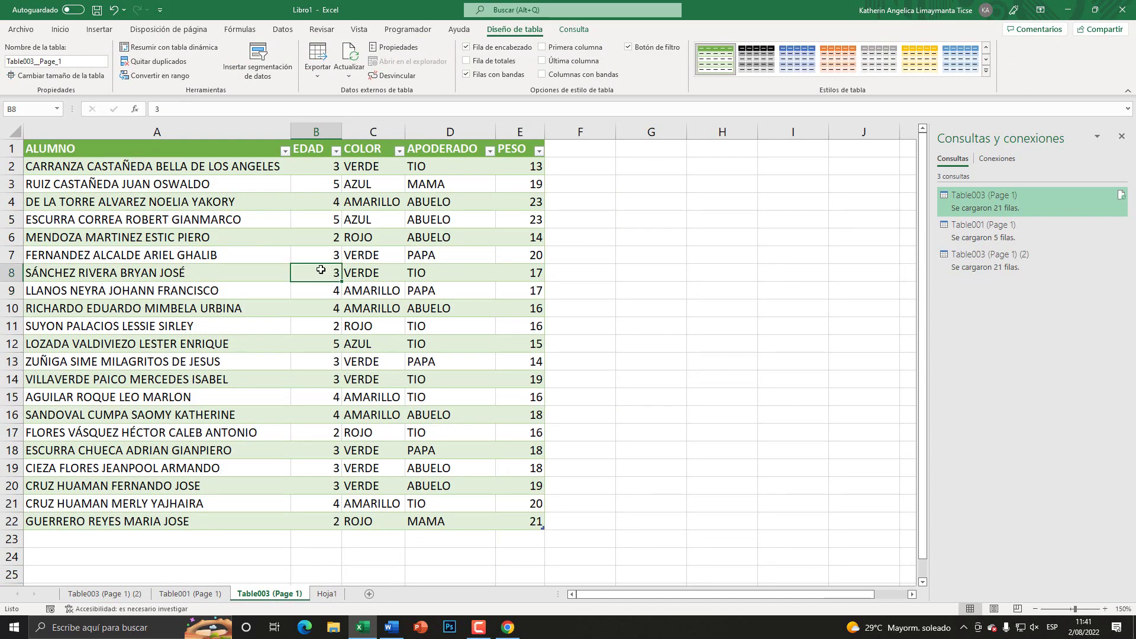